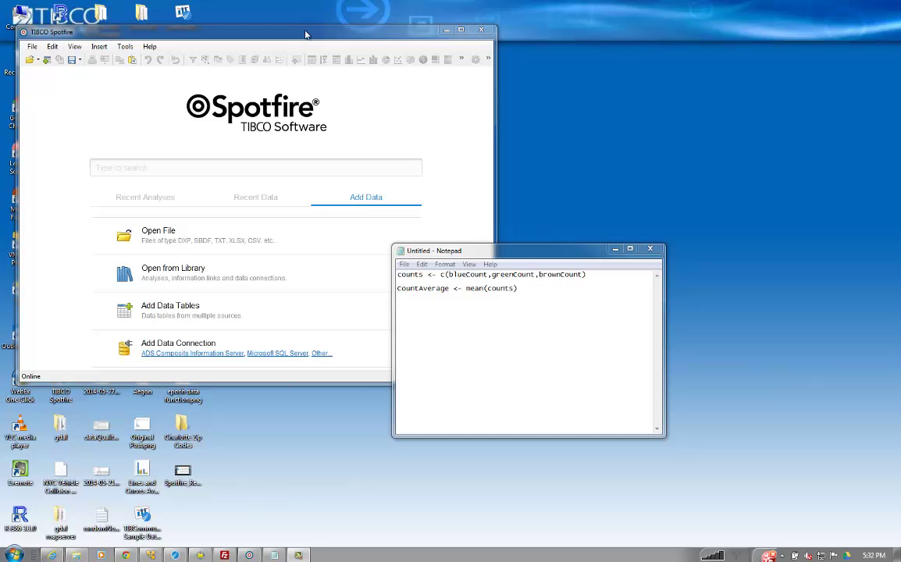
Step: Drag the LineFor2013Avg data file from the desktop into Spotfire to import it
drag(305, 34, 525, 34)
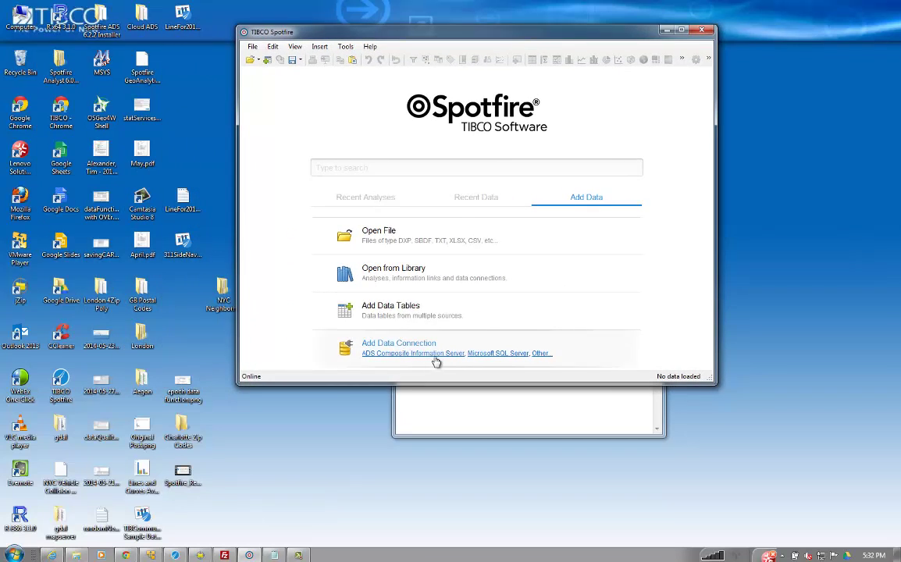
click(506, 429)
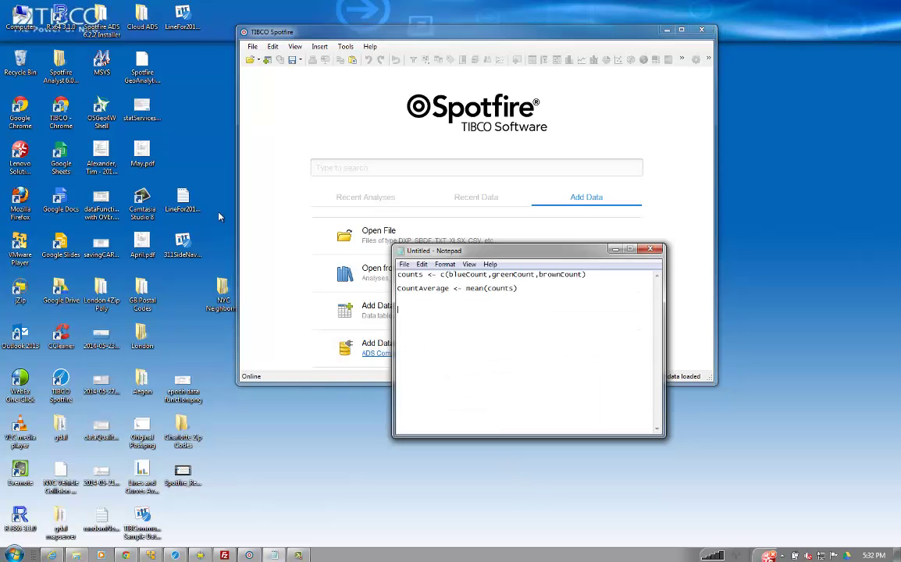
click(329, 126)
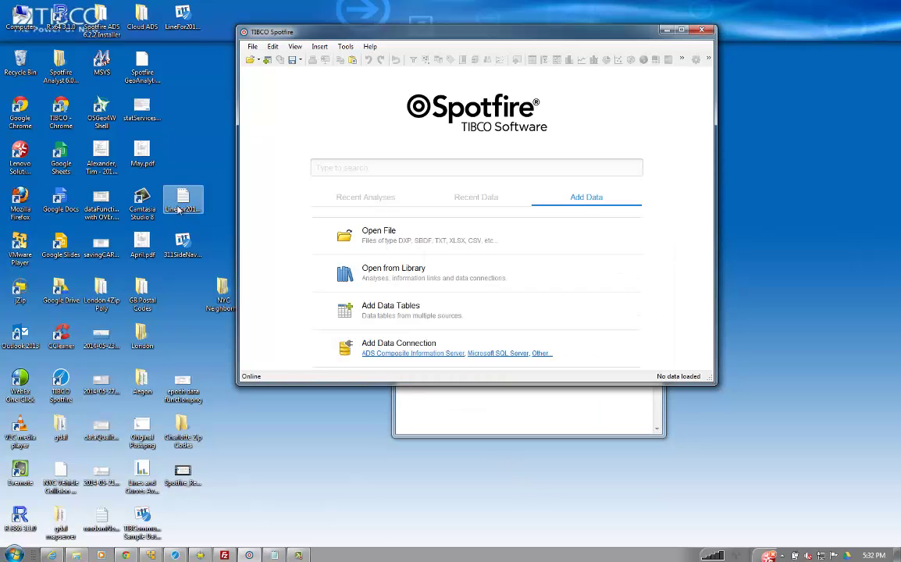
click(186, 207)
drag(188, 207, 273, 254)
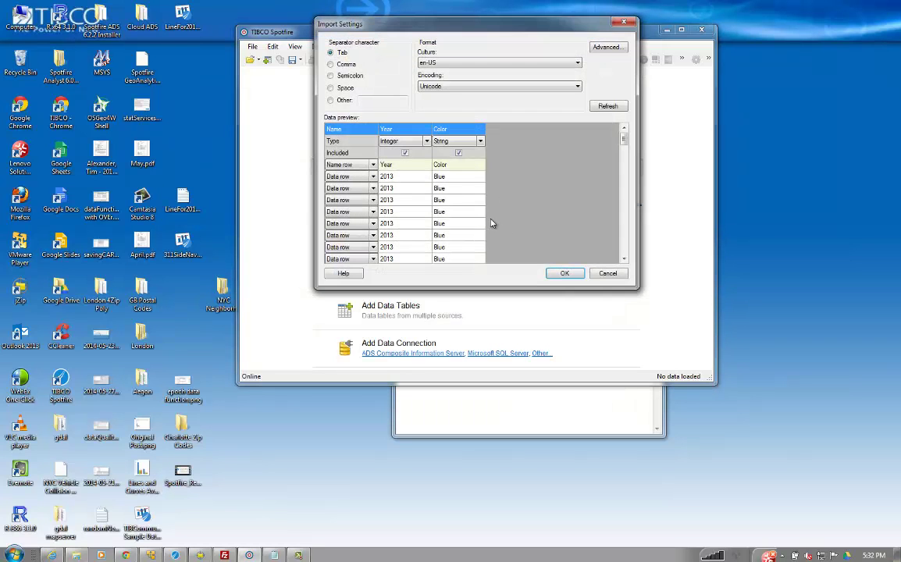
Step: Accept the import settings and switch the Year vs. Year plot to a bar chart
click(565, 276)
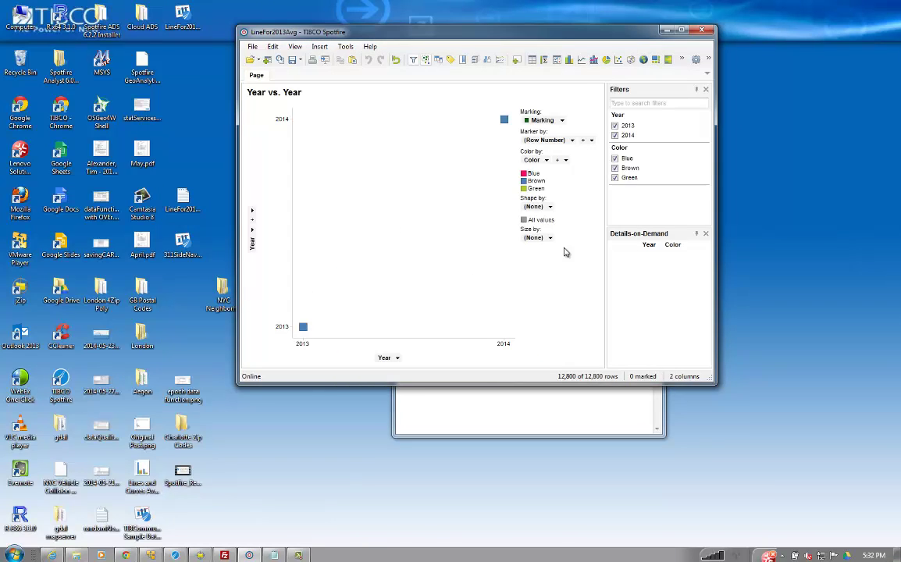
right_click(429, 174)
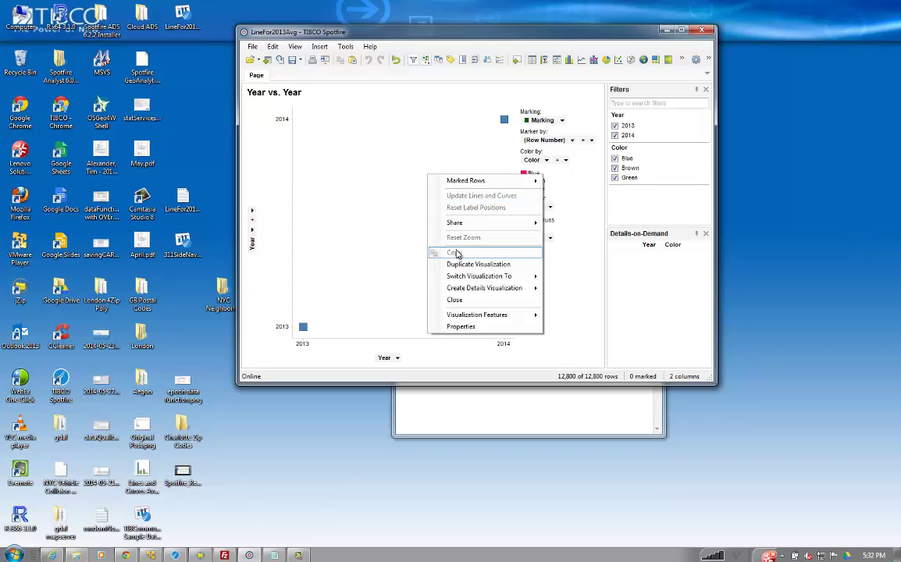
mouse_move(468, 280)
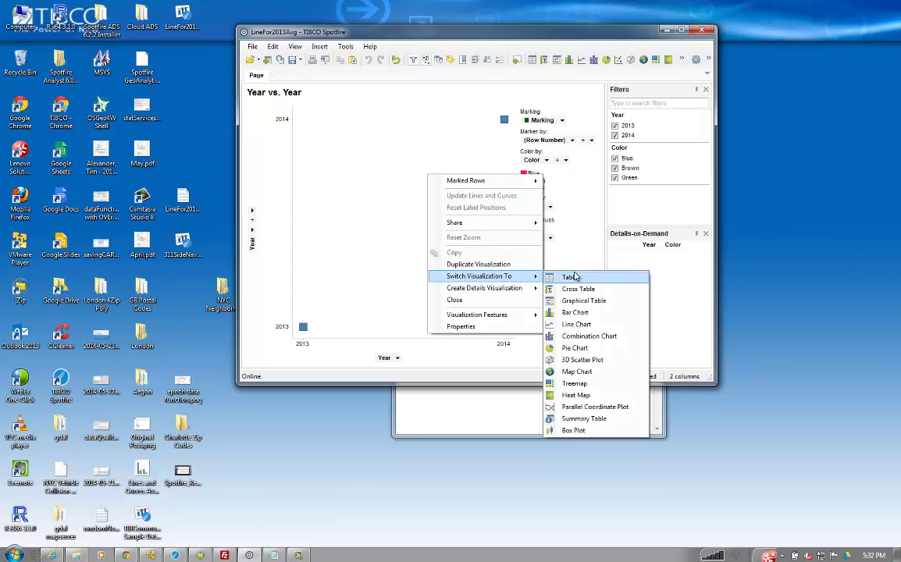
click(559, 314)
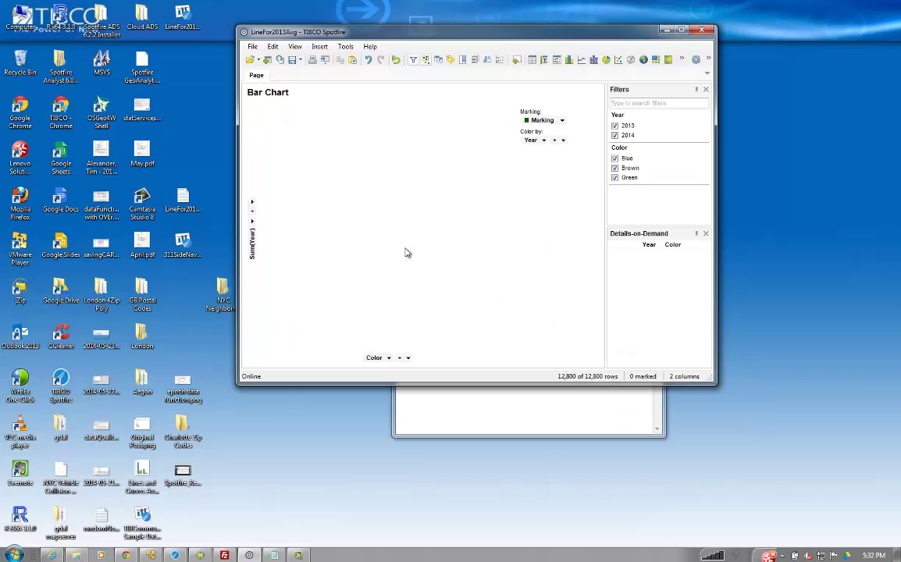
Step: Put Year on the x-axis and (Row Count) on the y-axis
right_click(419, 188)
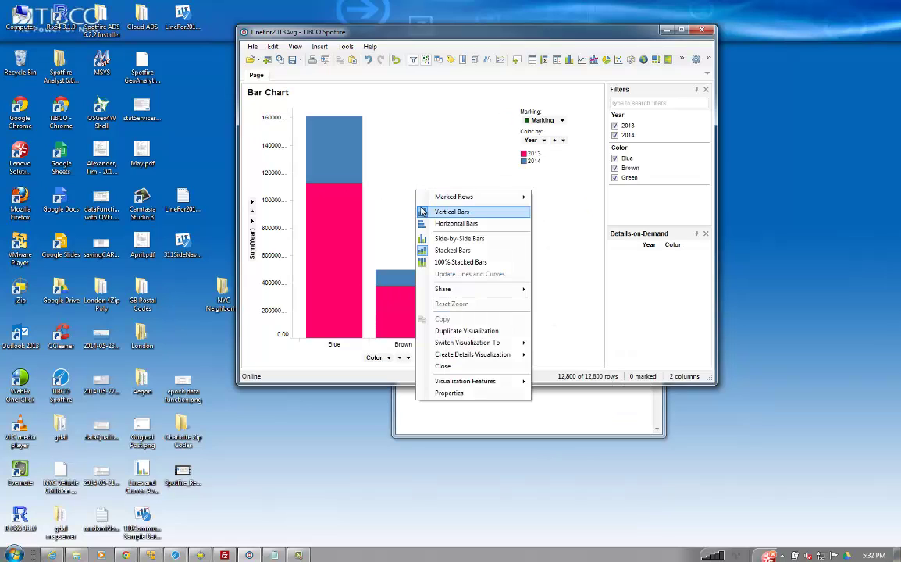
click(388, 360)
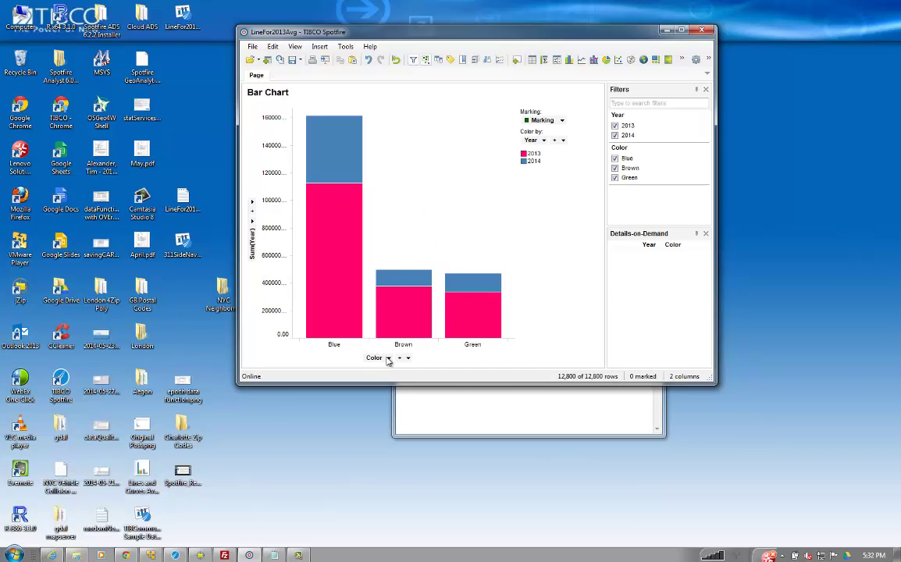
click(389, 362)
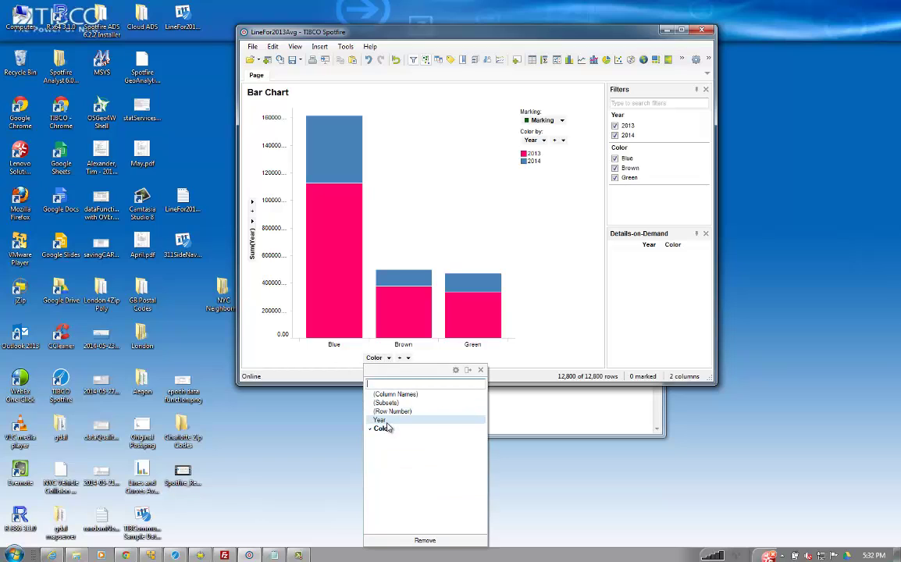
click(383, 421)
click(251, 221)
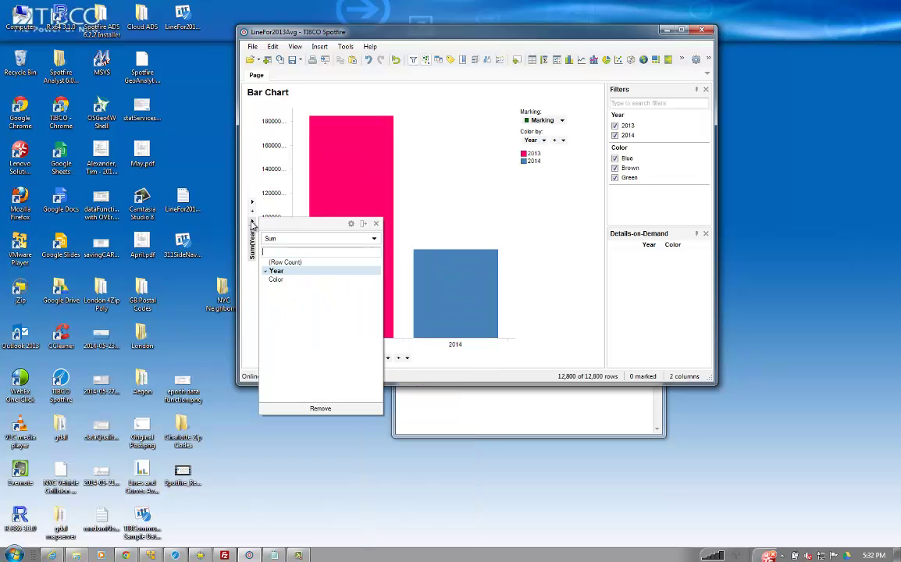
click(283, 262)
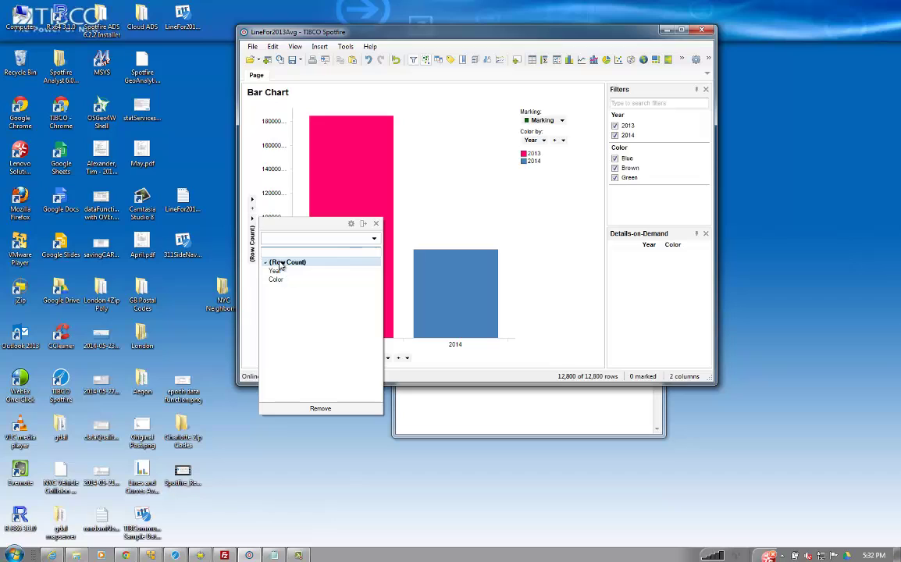
click(476, 194)
Step: Lay the bars out side by side
right_click(418, 238)
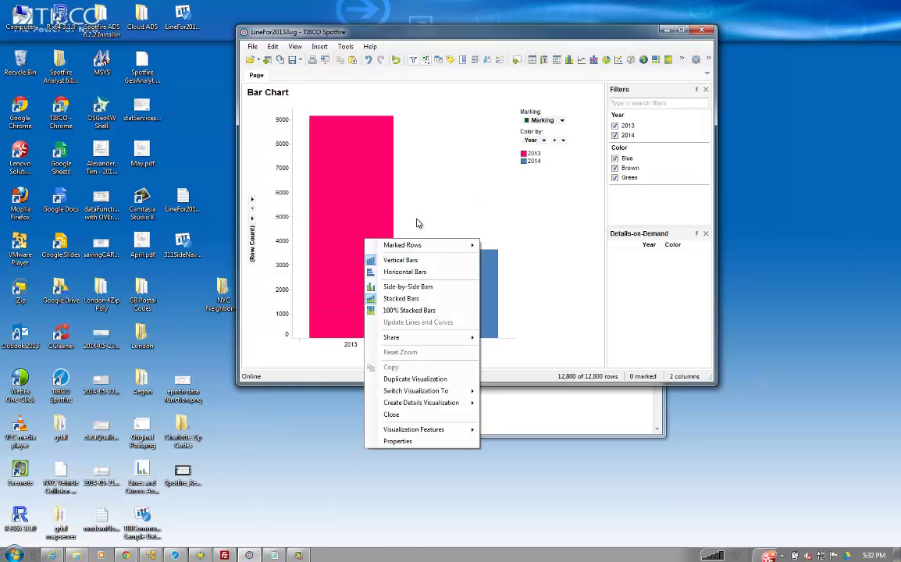
click(493, 177)
right_click(454, 184)
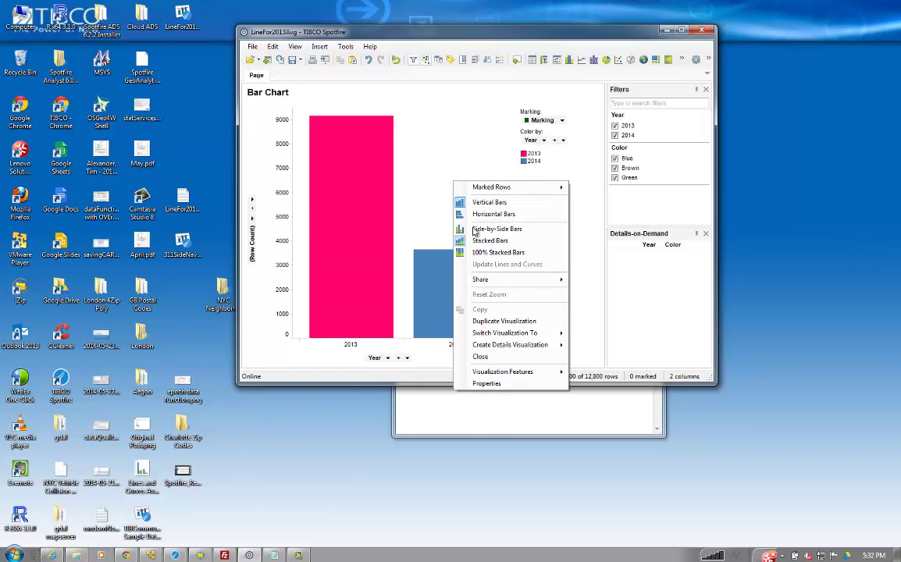
click(482, 230)
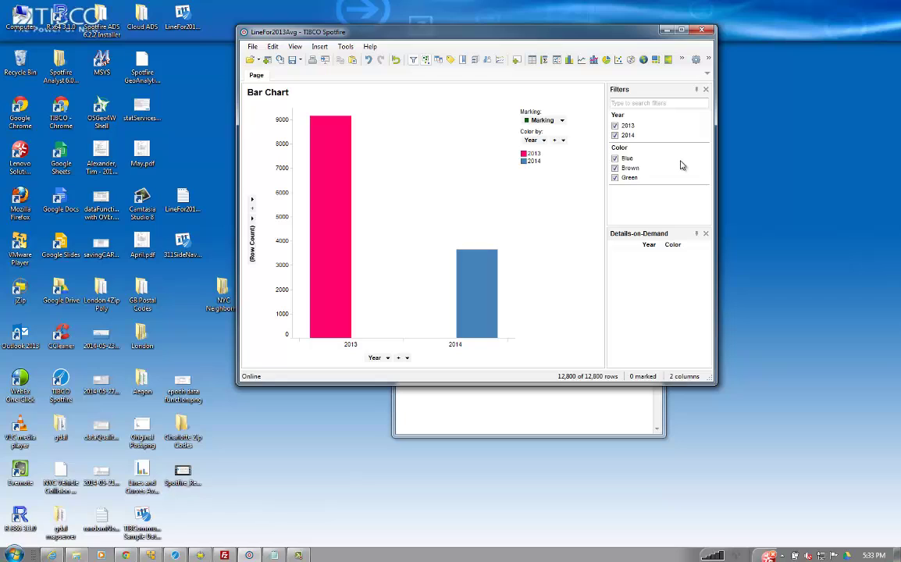
Step: Colour the bars by the Color column, making Blue blue and Brown brown
drag(680, 166, 415, 241)
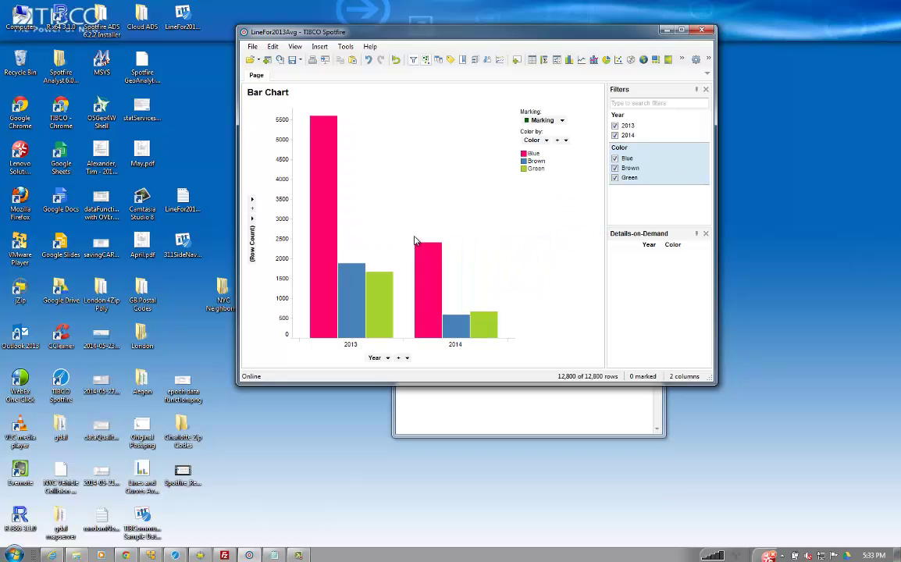
click(524, 153)
click(474, 183)
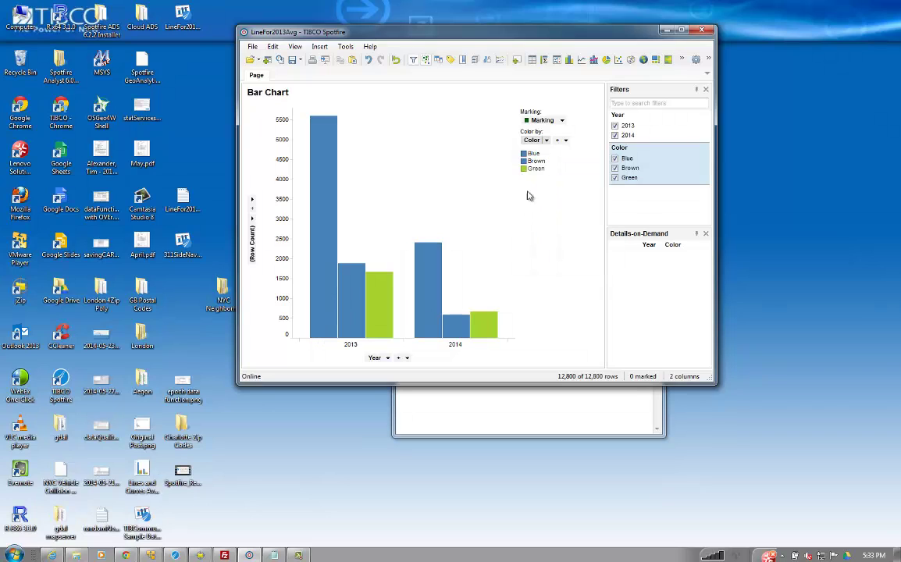
click(523, 161)
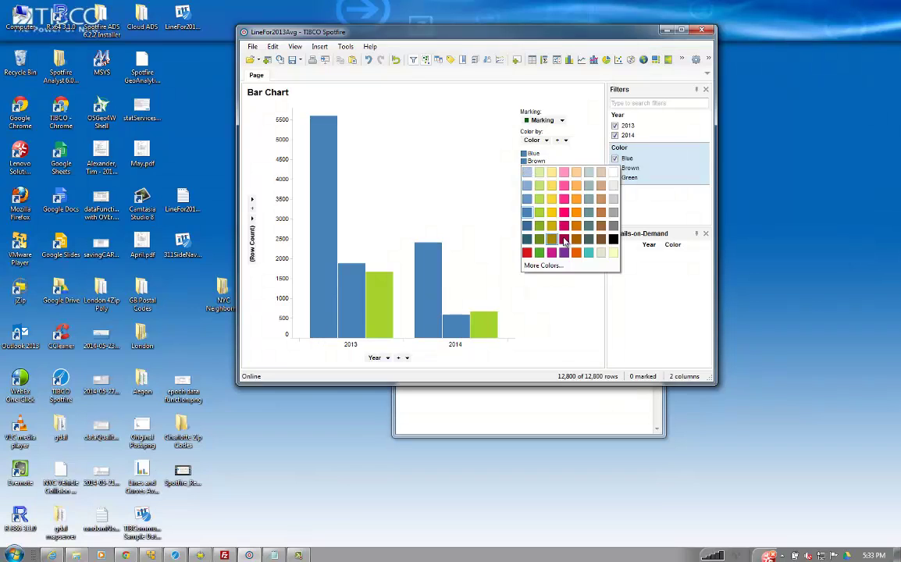
click(602, 218)
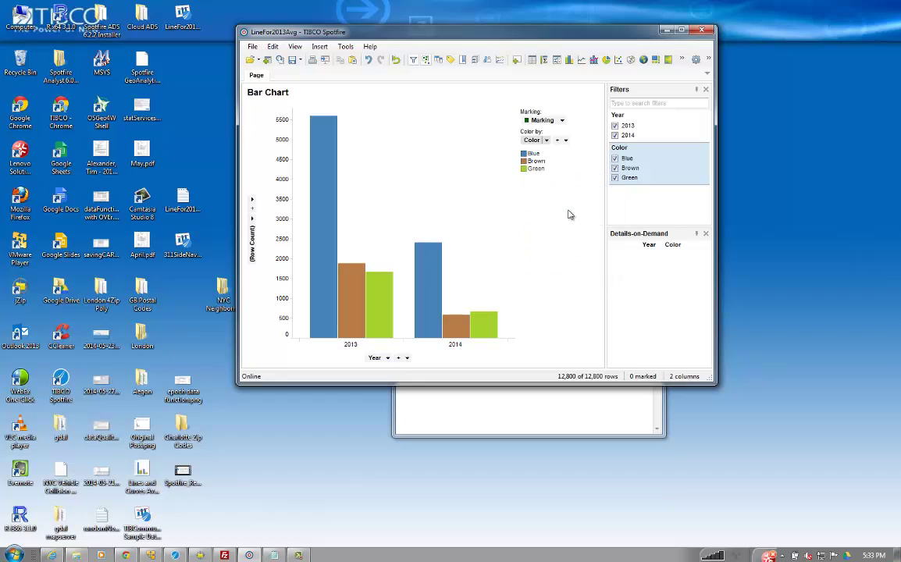
Step: Give the Color column a custom sort order by moving Green above Brown
click(272, 47)
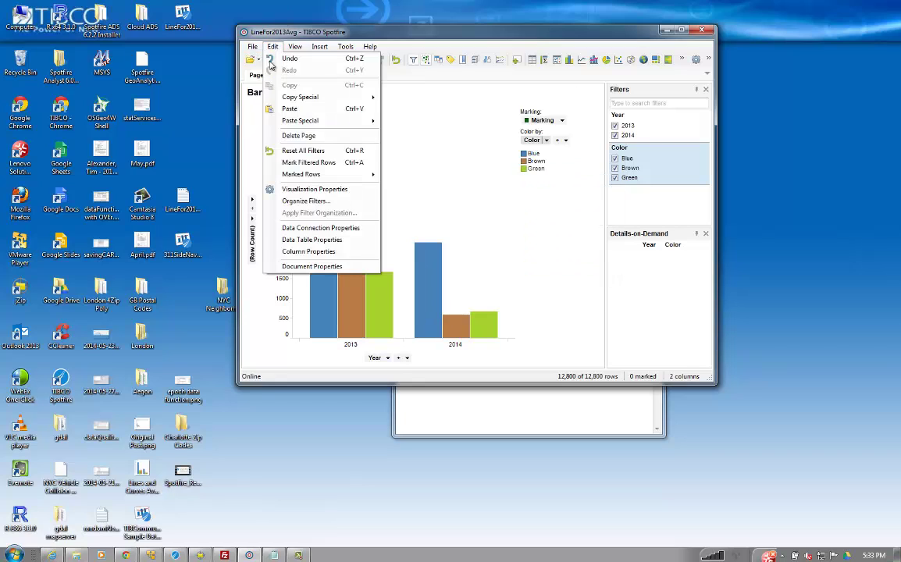
click(292, 253)
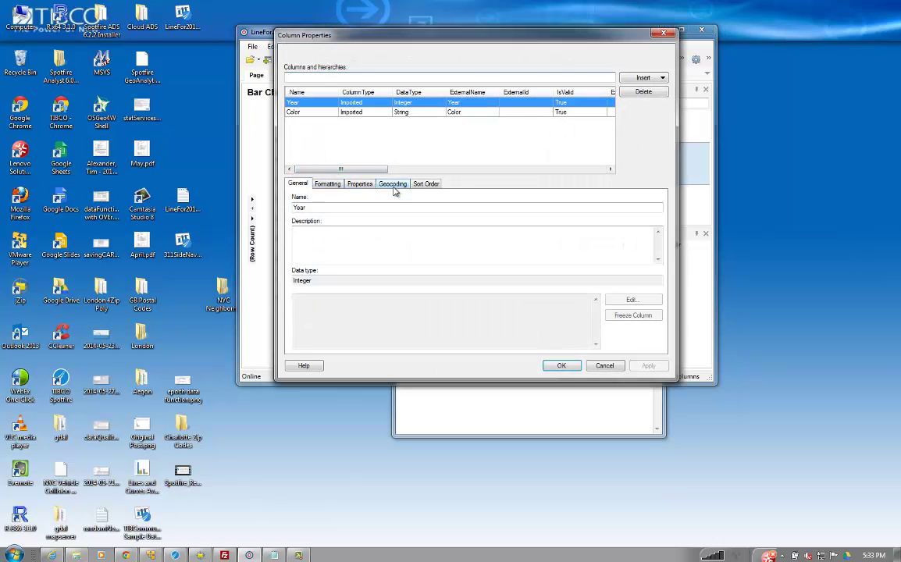
click(317, 111)
click(425, 184)
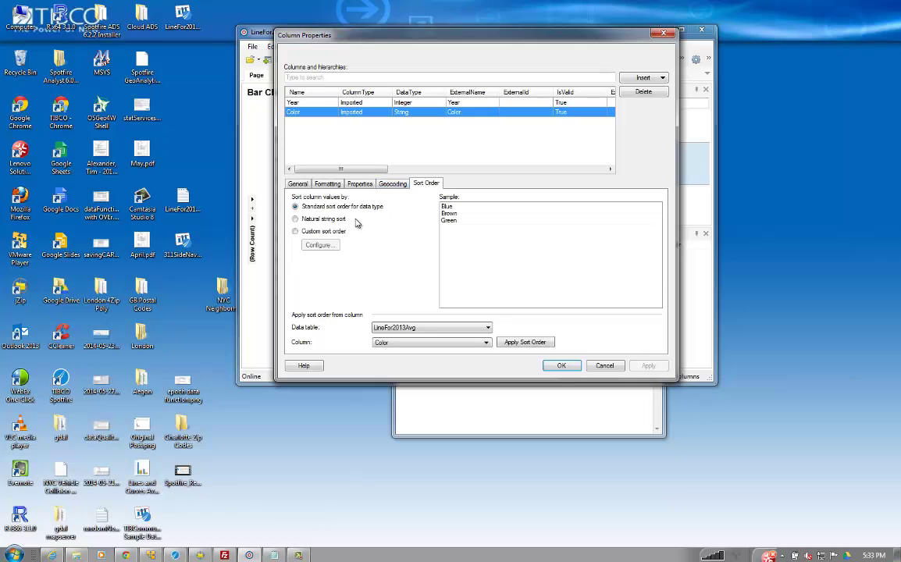
click(295, 231)
click(319, 244)
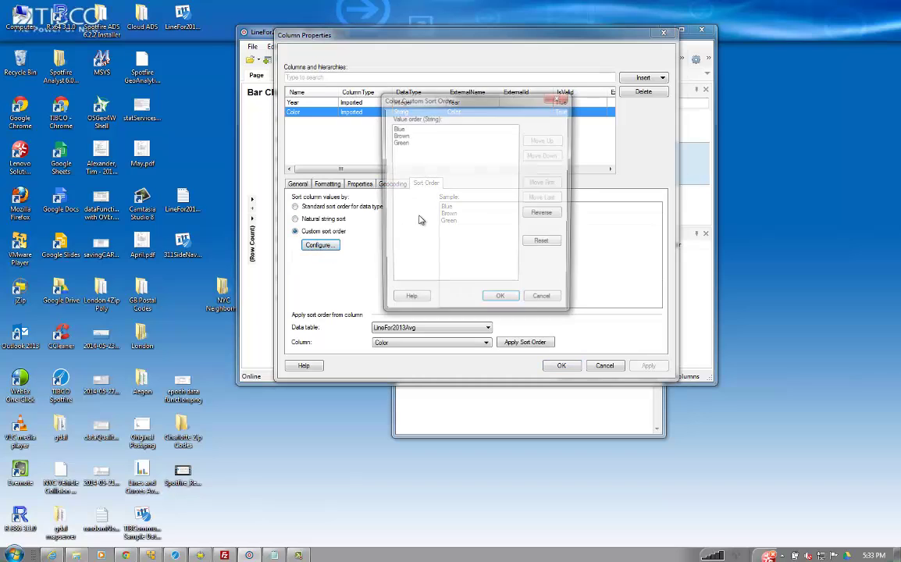
click(399, 141)
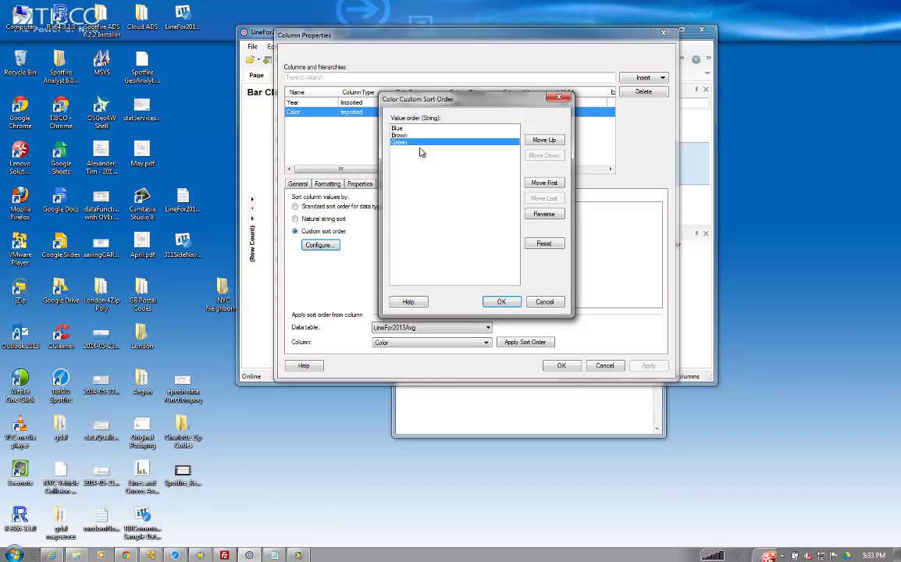
click(544, 140)
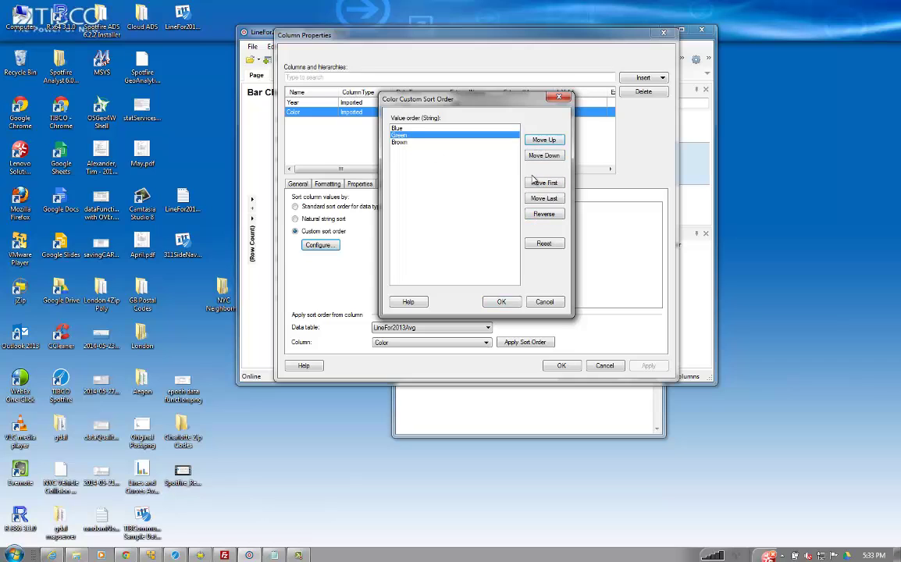
click(501, 302)
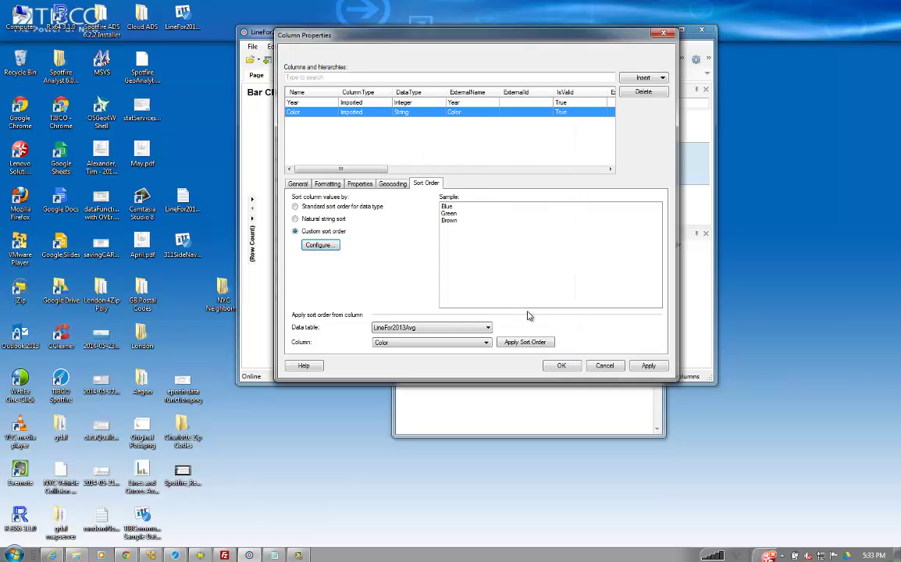
click(563, 367)
Step: Turn on value labels for the bars in the bar chart properties
right_click(401, 211)
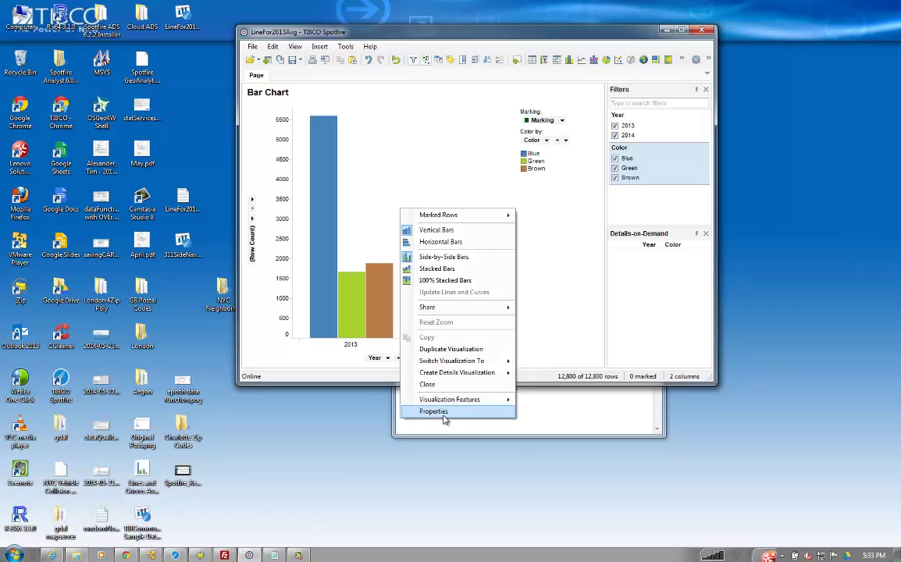
click(437, 411)
click(336, 195)
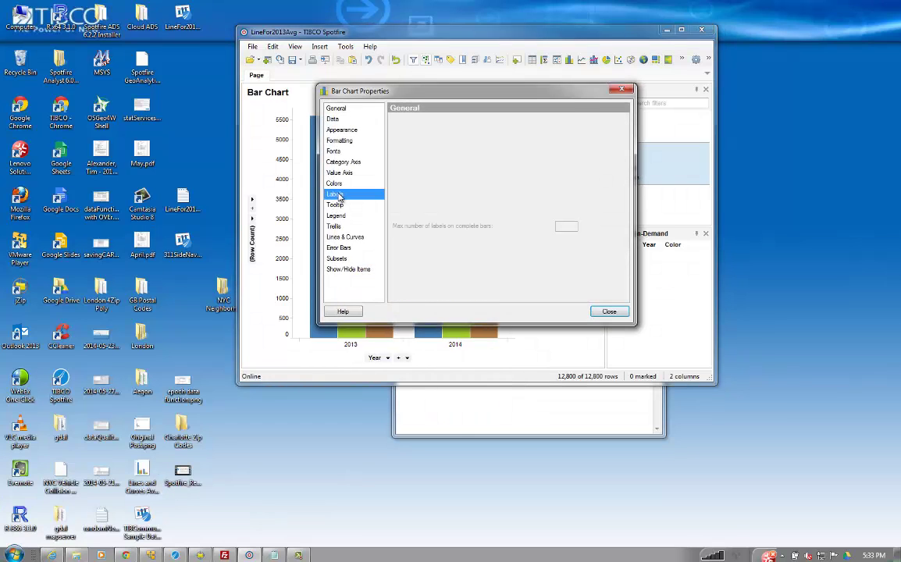
click(609, 312)
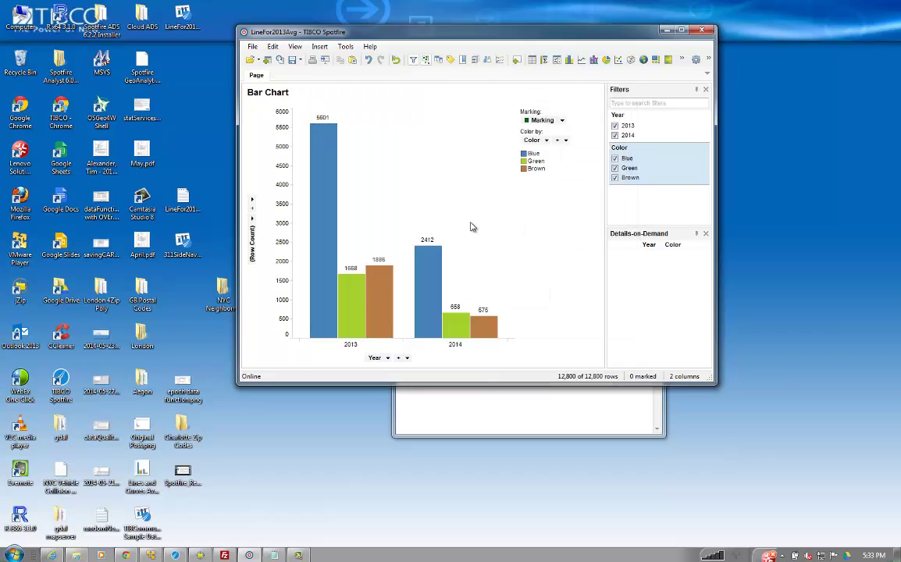
Step: Close the Filters and Details-on-Demand panels
click(706, 90)
click(705, 90)
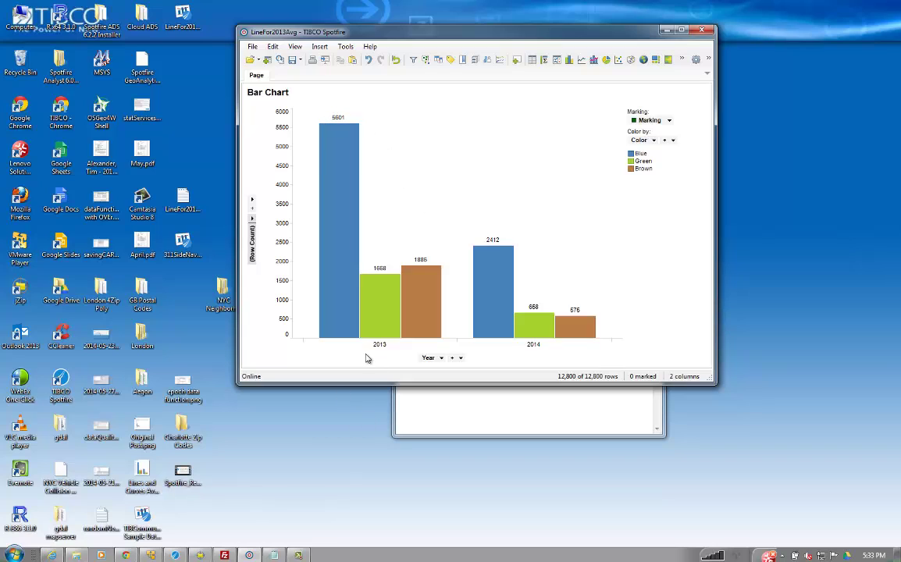
mouse_move(412, 317)
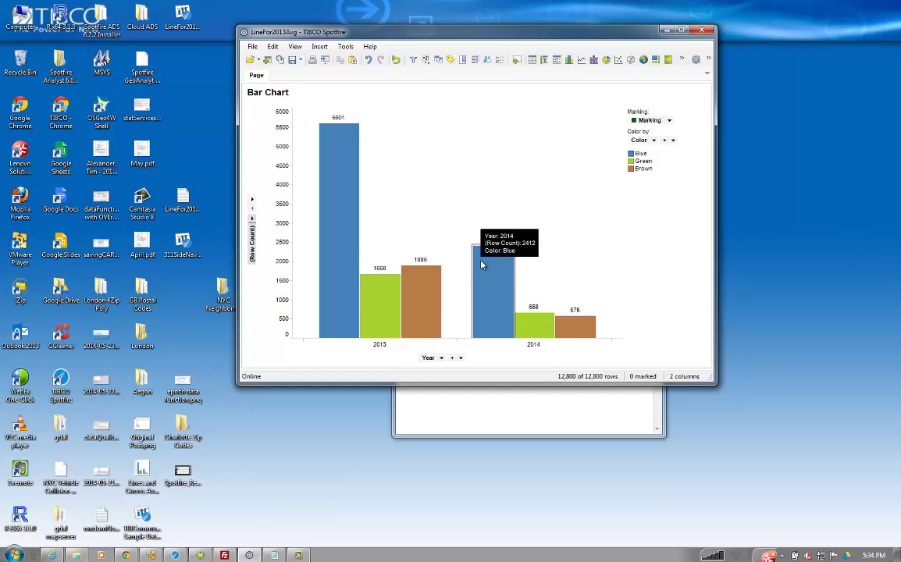
mouse_move(560, 336)
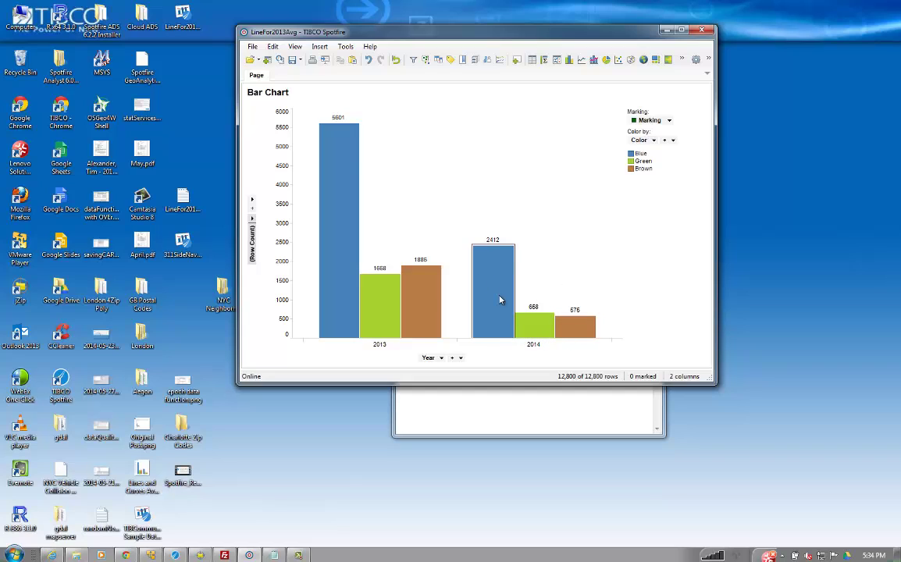
mouse_move(348, 217)
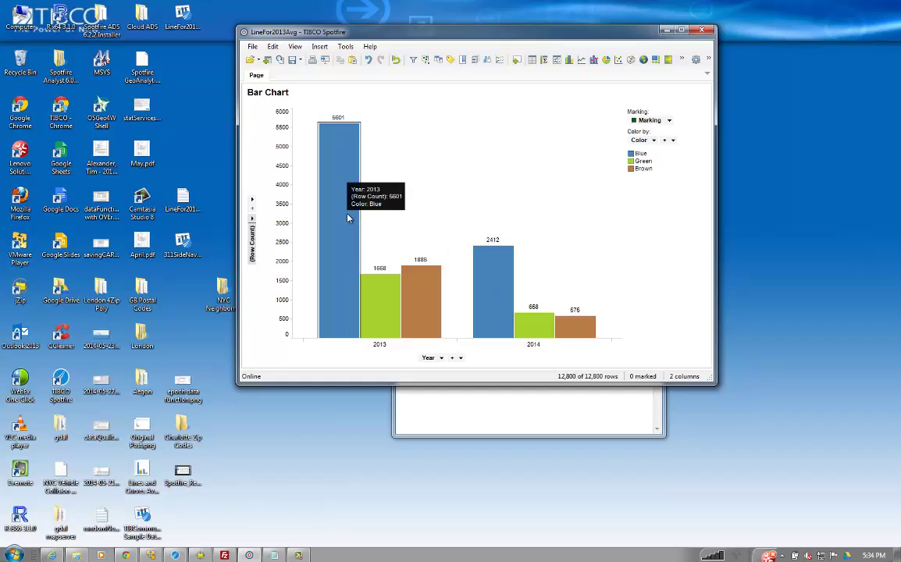
Step: Add a horizontal straight line in Lines & Curves, positioned by the custom expression Avg([Y])
right_click(467, 199)
click(493, 397)
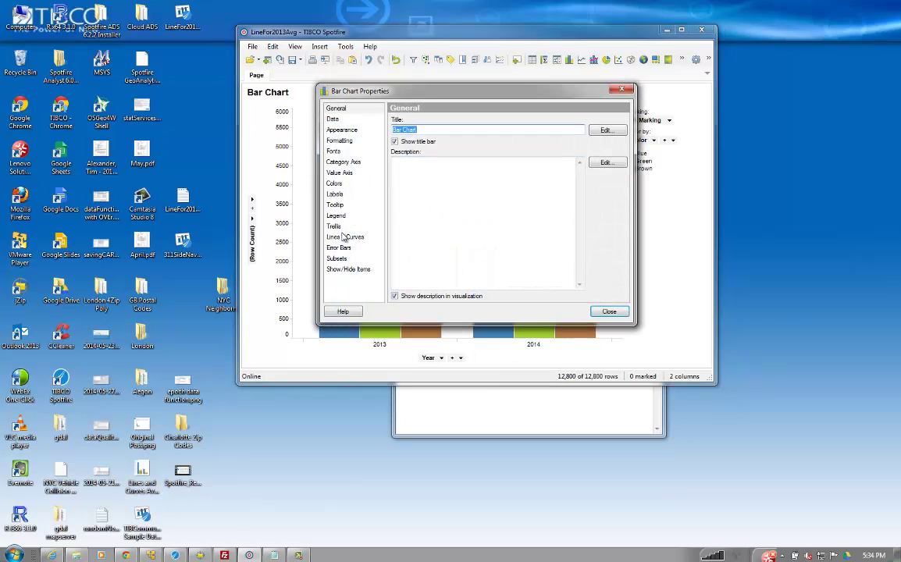
click(338, 242)
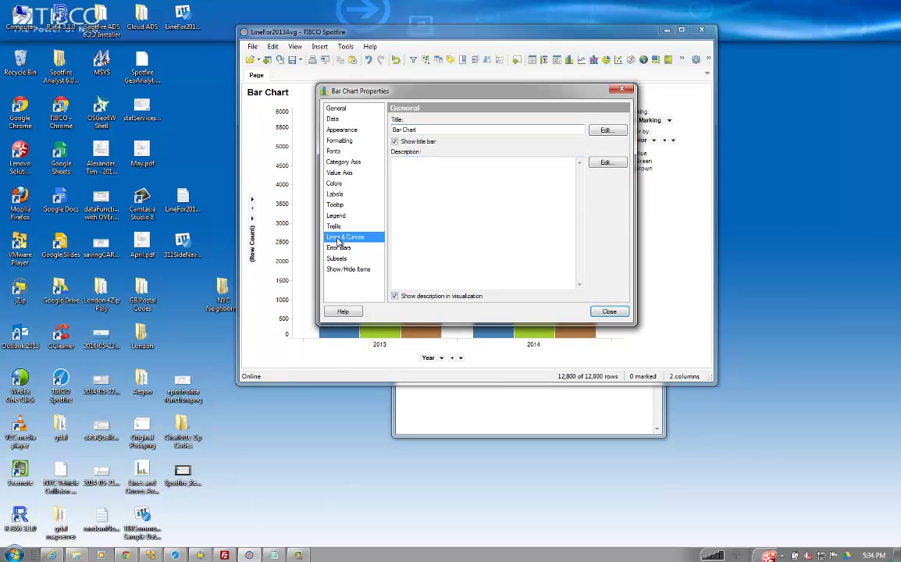
click(605, 130)
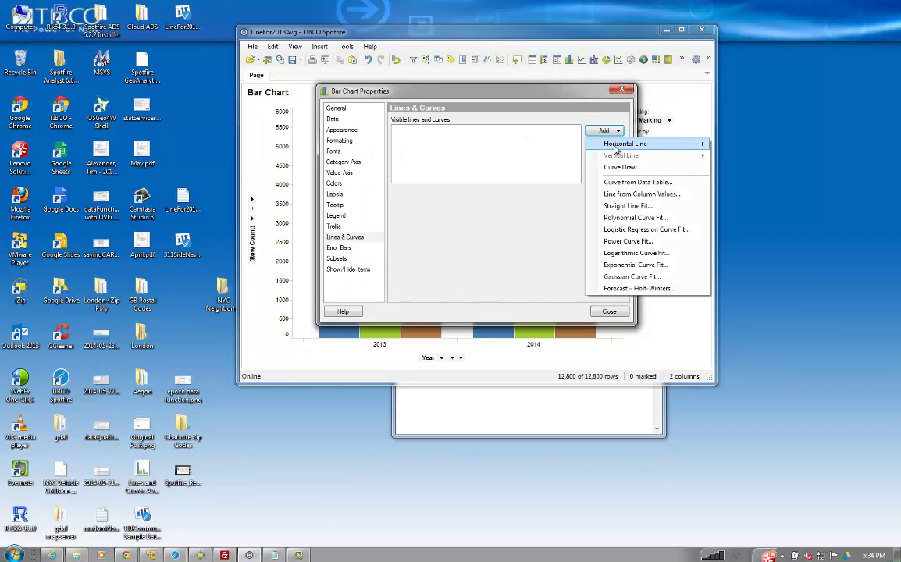
mouse_move(686, 146)
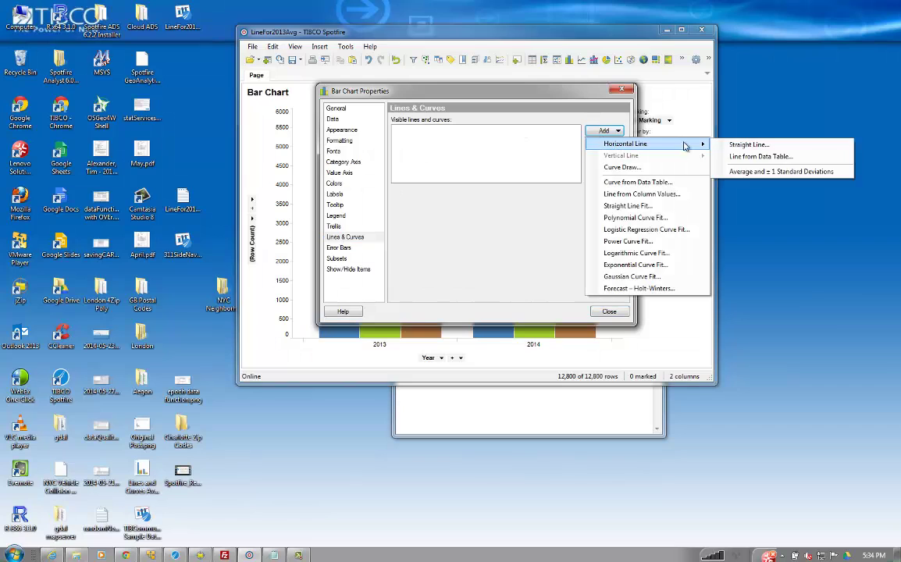
click(748, 145)
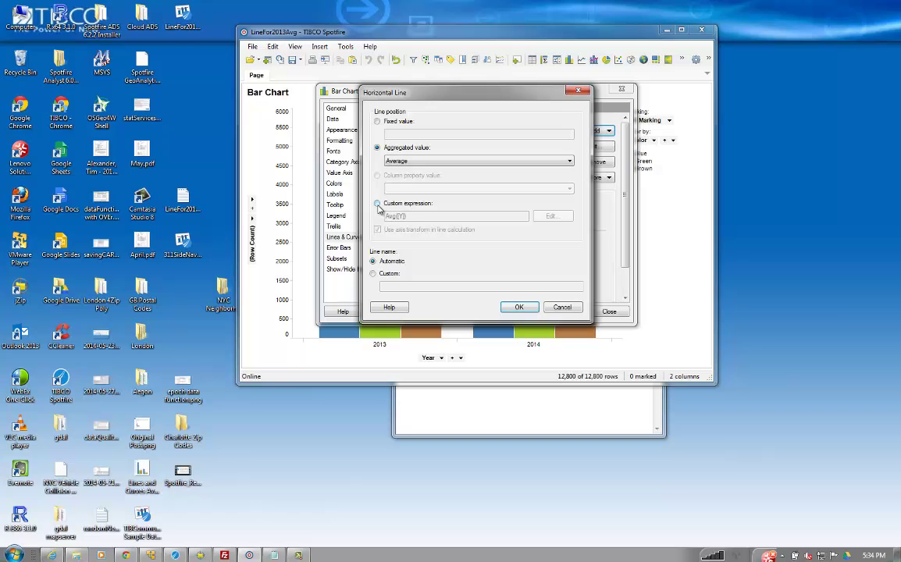
click(377, 203)
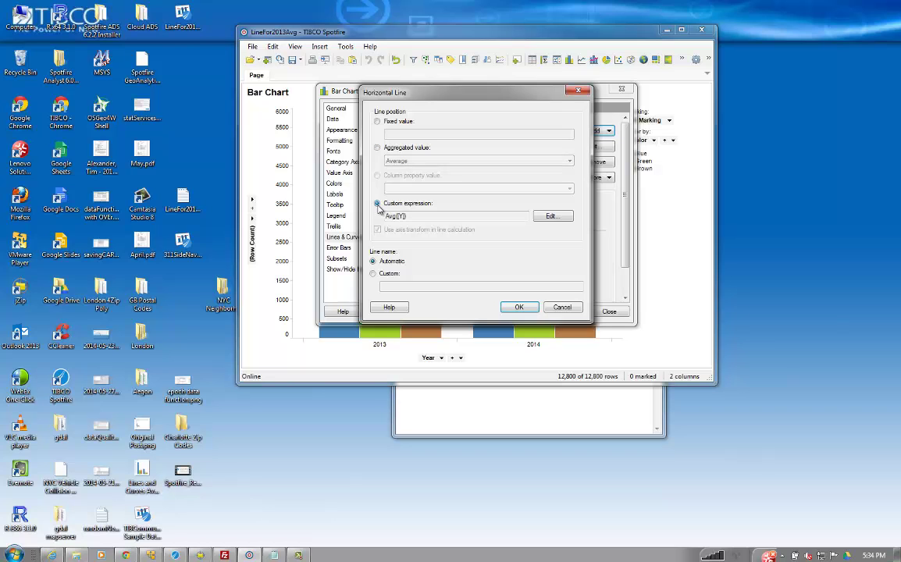
Step: Cancel the Avg([Y]) horizontal line, close chart properties, and widen the Spotfire window leftward
click(555, 218)
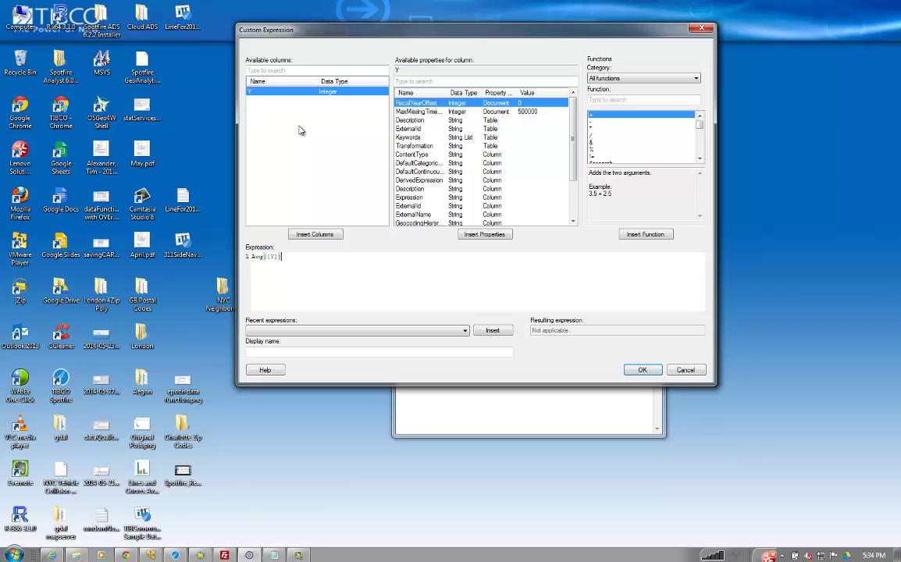
click(687, 371)
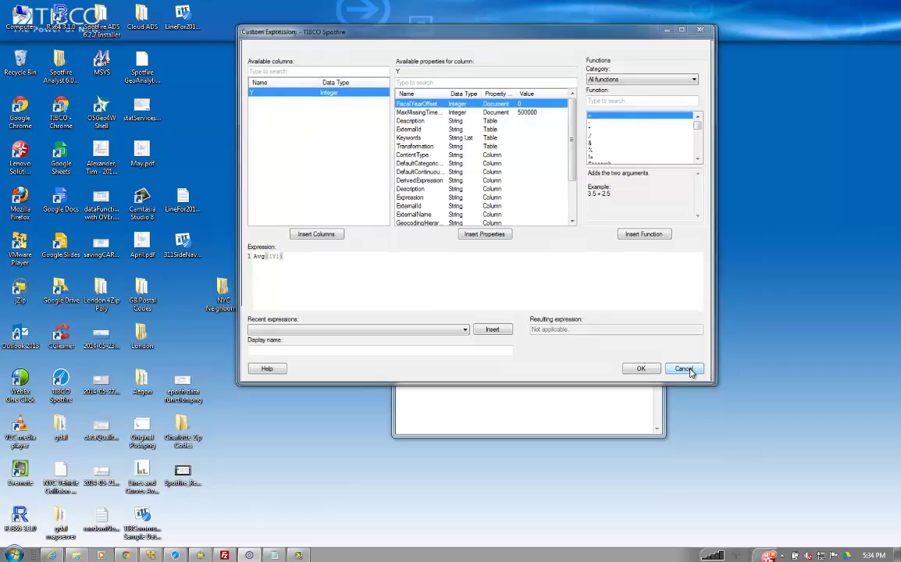
click(567, 308)
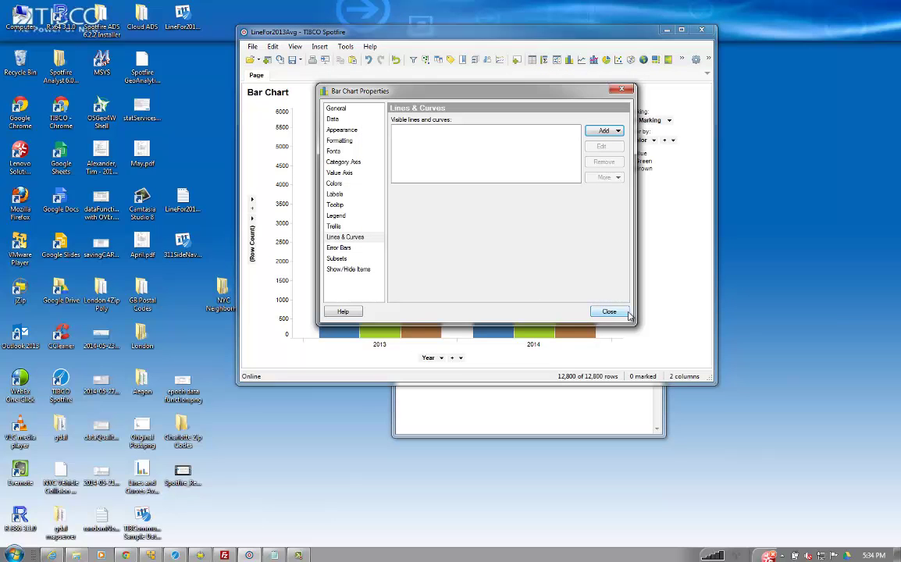
click(608, 312)
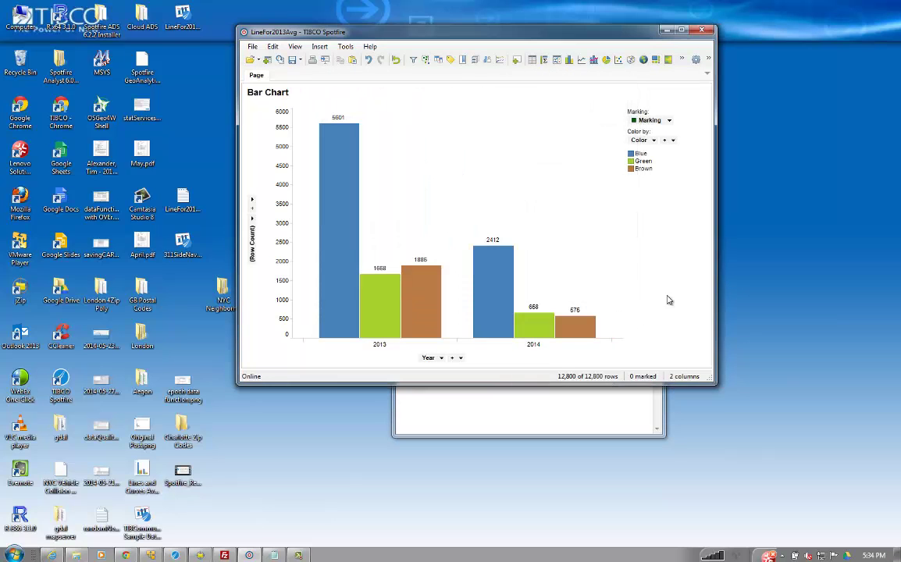
drag(238, 302, 89, 416)
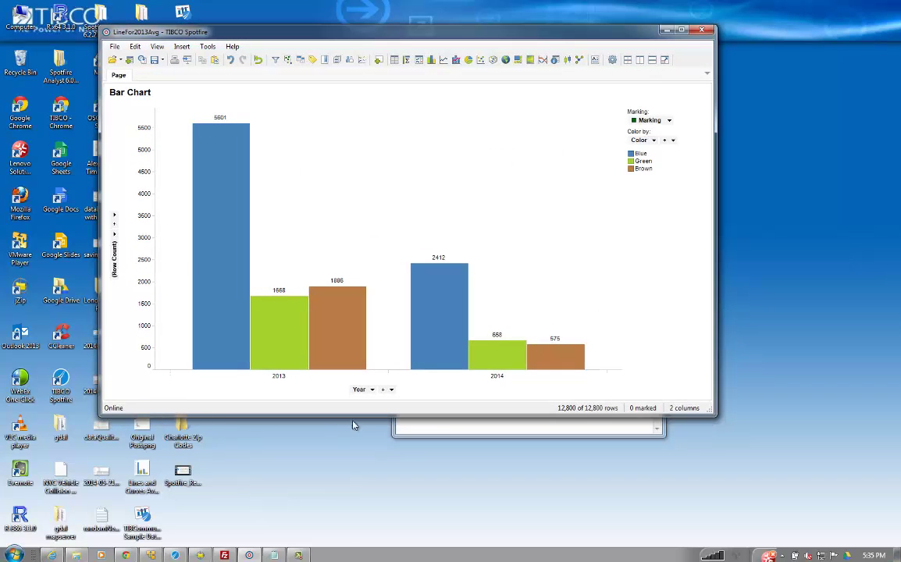
Step: Shrink the Notepad notes and move them to the lower right, uncovering the 2014 bars
click(446, 429)
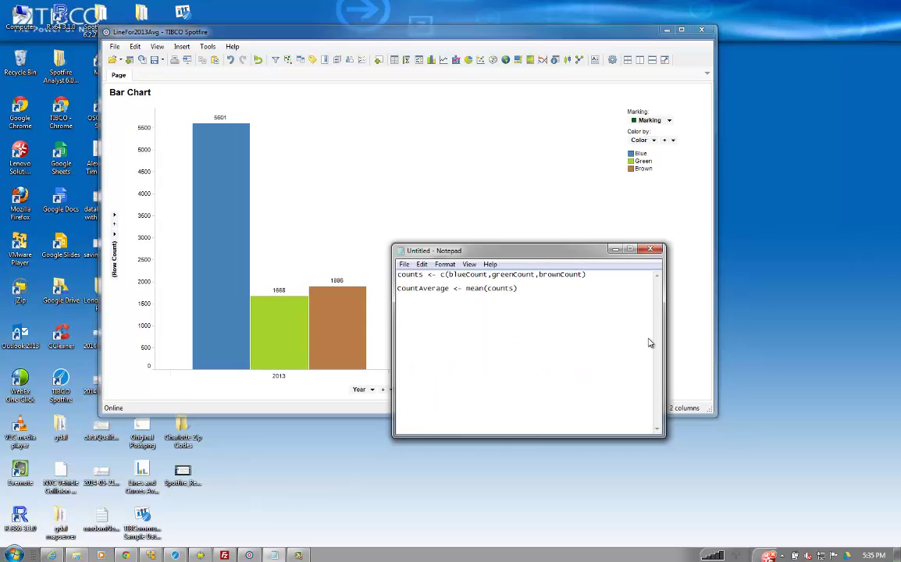
drag(665, 437, 643, 363)
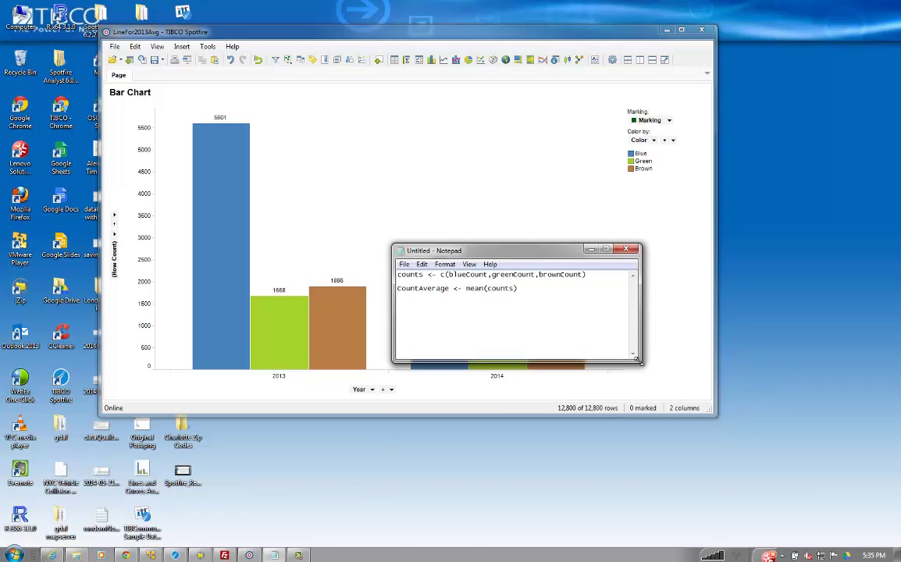
drag(550, 254, 704, 416)
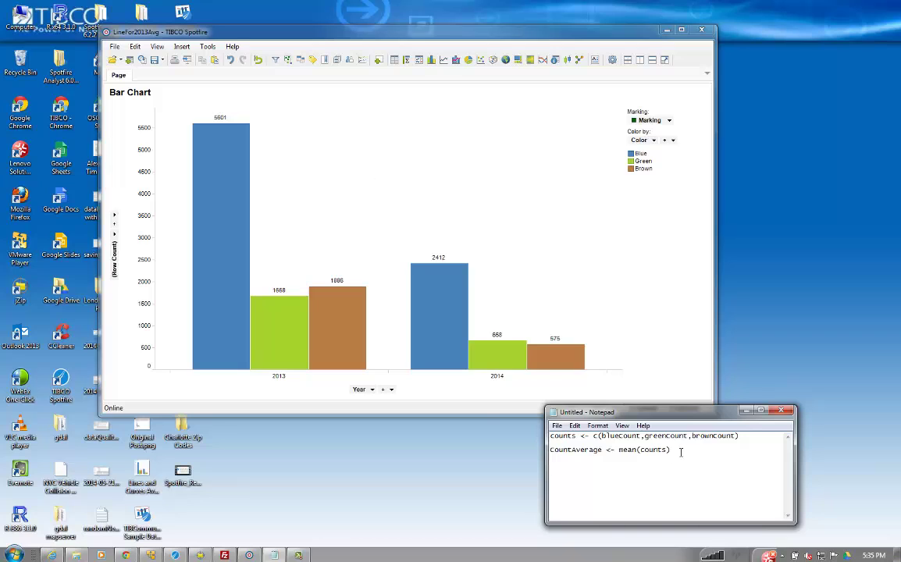
Step: Highlight the counts and countAverage <- mean(counts) lines to point them out
drag(678, 451, 551, 432)
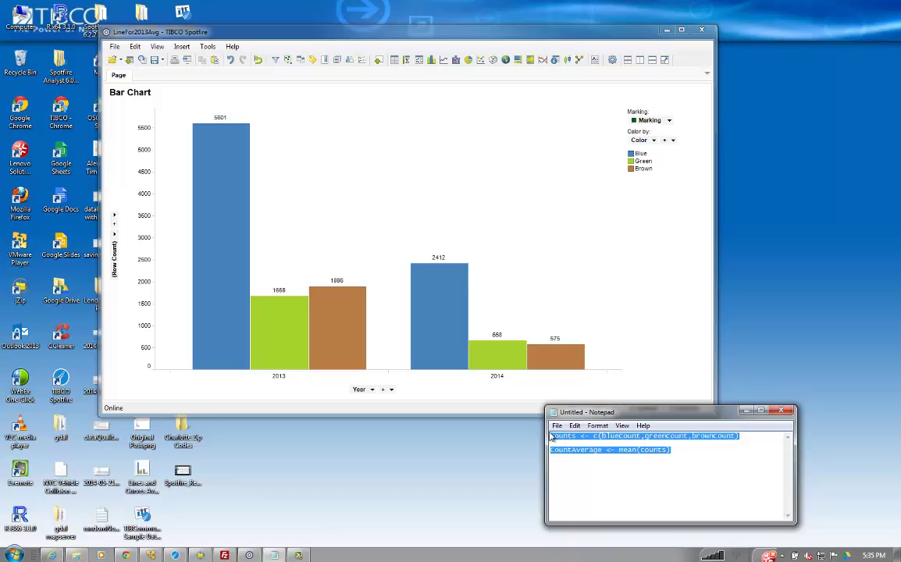
click(574, 455)
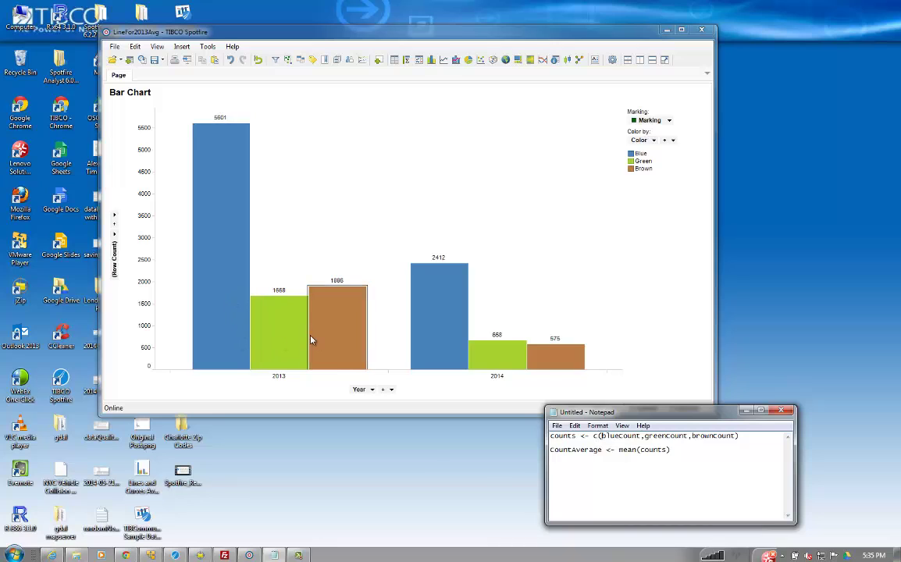
drag(692, 454, 550, 450)
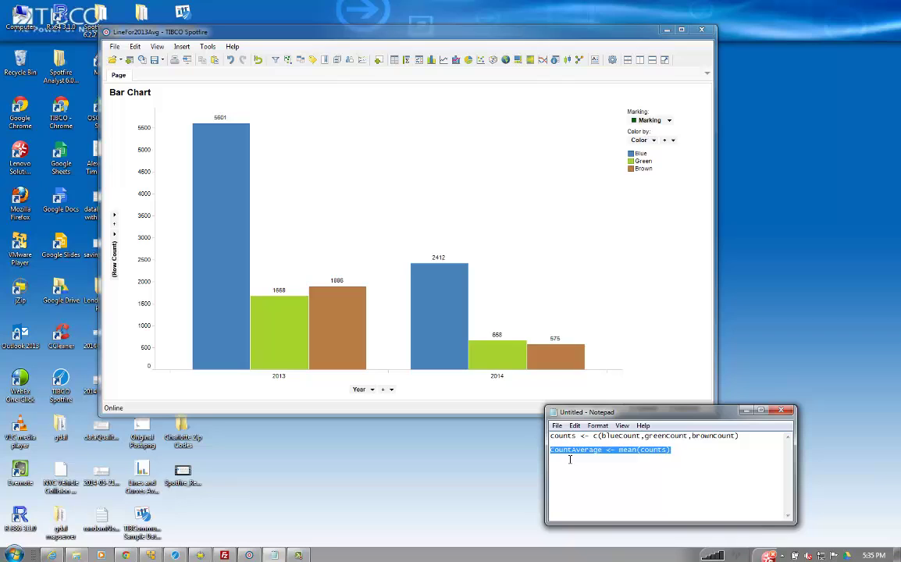
click(702, 446)
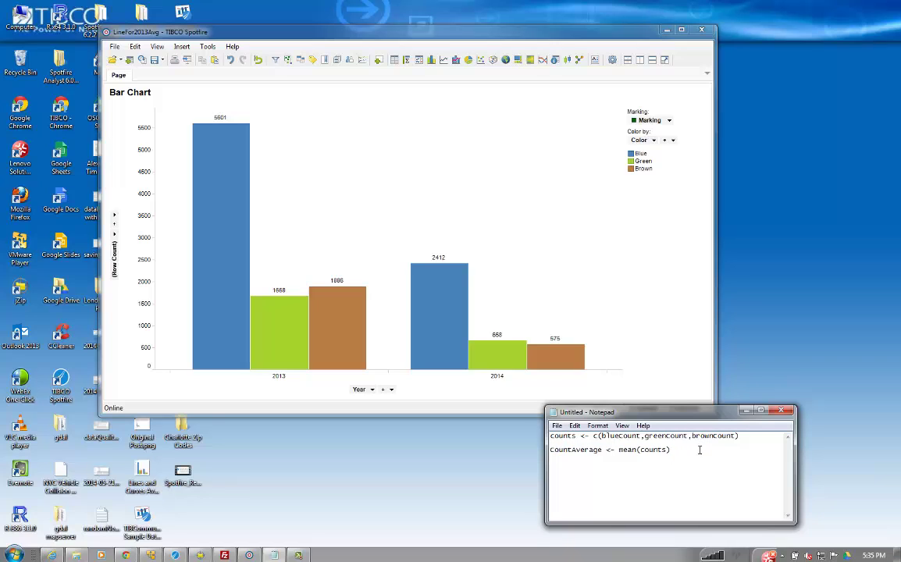
click(356, 169)
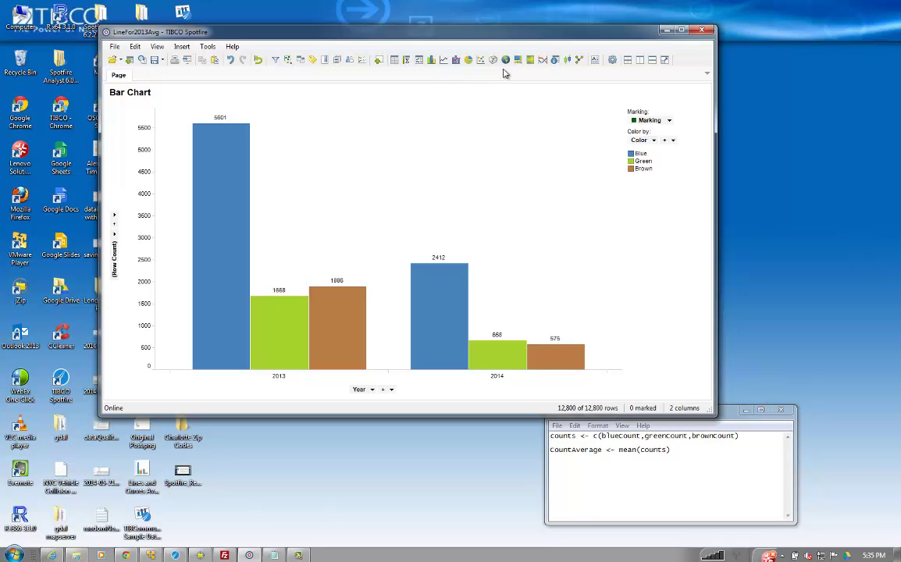
Step: Add a small text area above the bar chart and hide its title bar
click(596, 62)
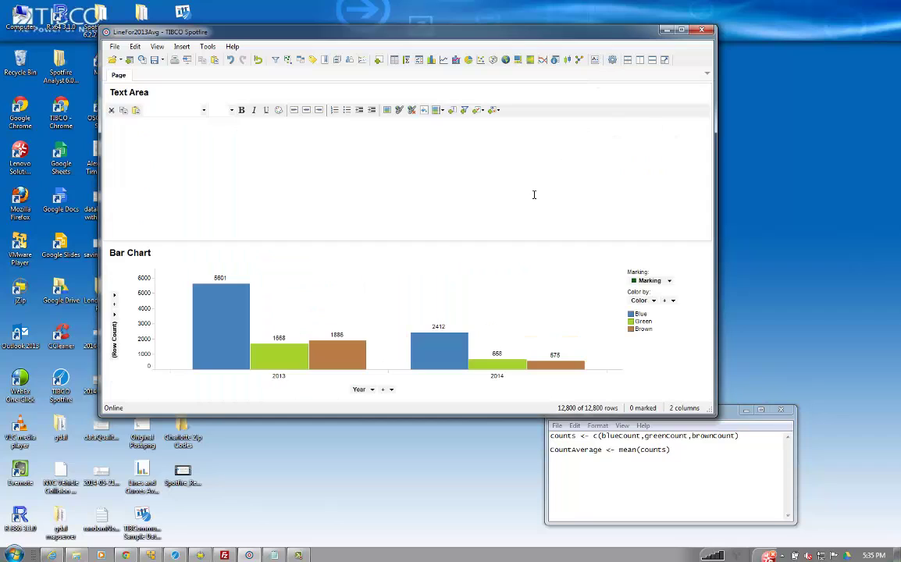
drag(468, 242, 467, 154)
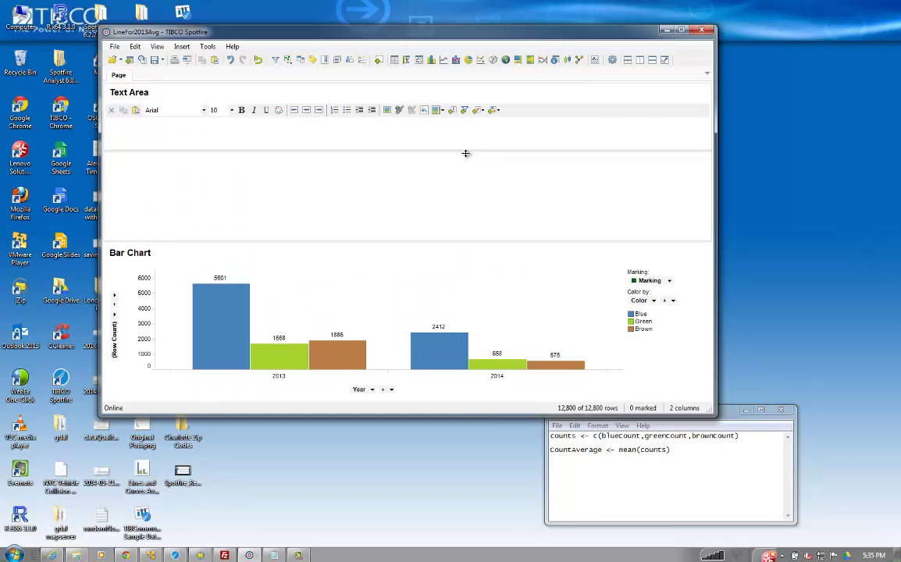
click(690, 93)
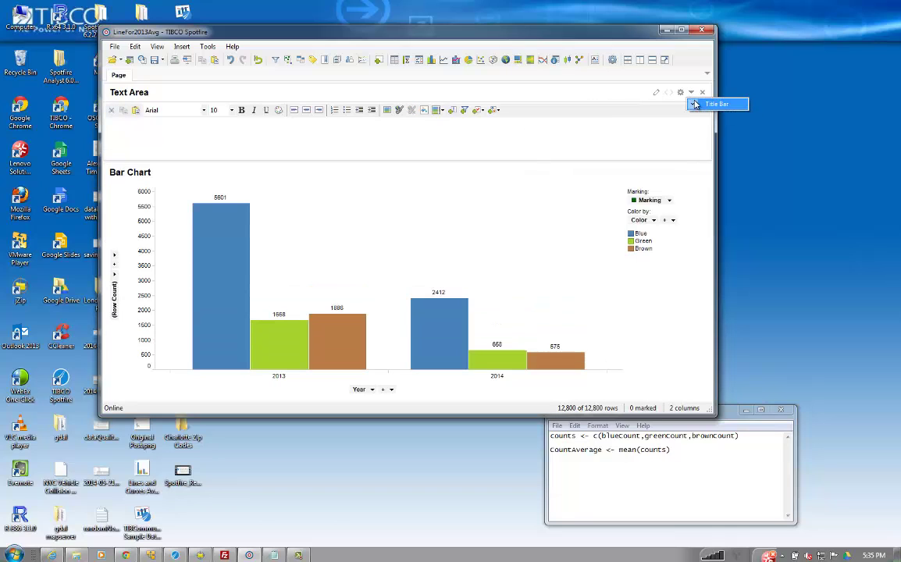
click(715, 104)
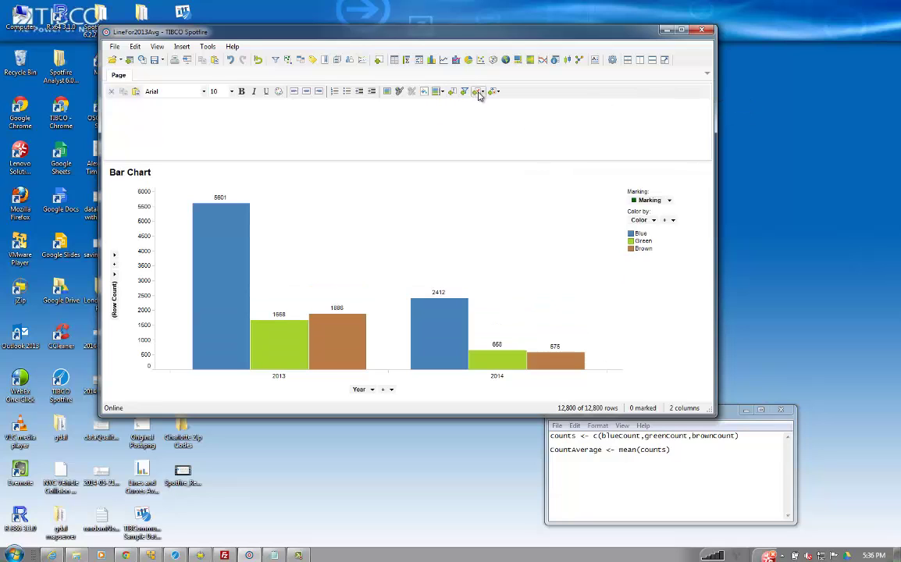
Step: Insert a drop-down list control bound to a new Integer property YearDropDown with value 2013
click(479, 92)
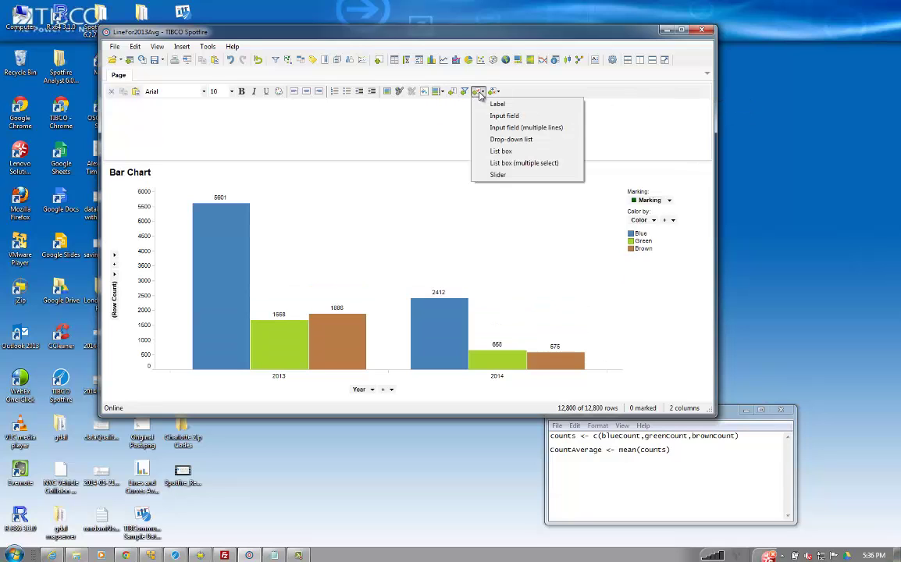
click(485, 141)
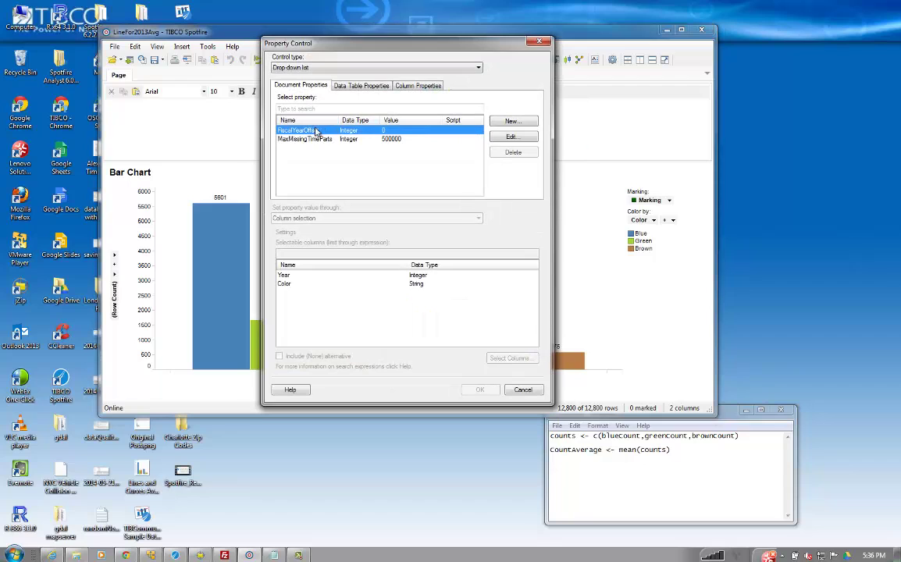
click(511, 122)
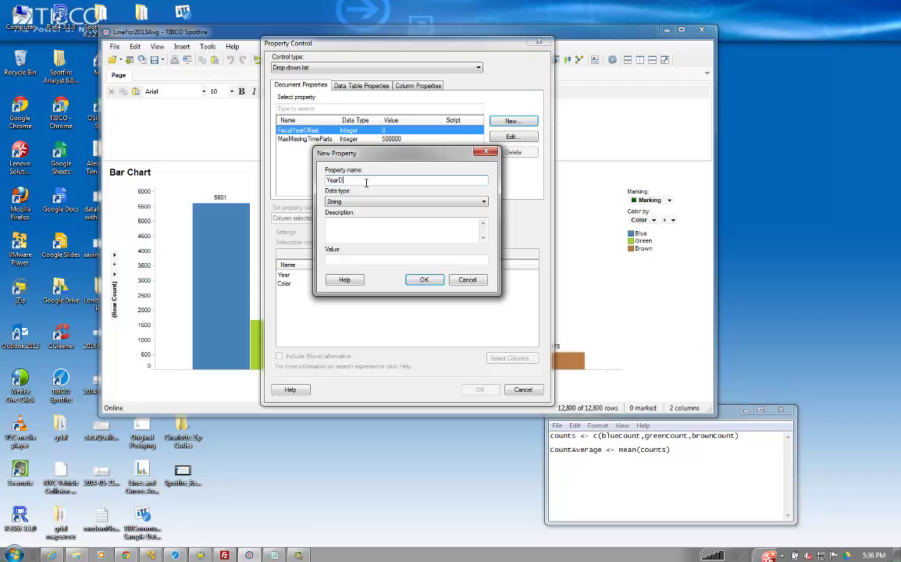
text(YearDropDown)
click(362, 202)
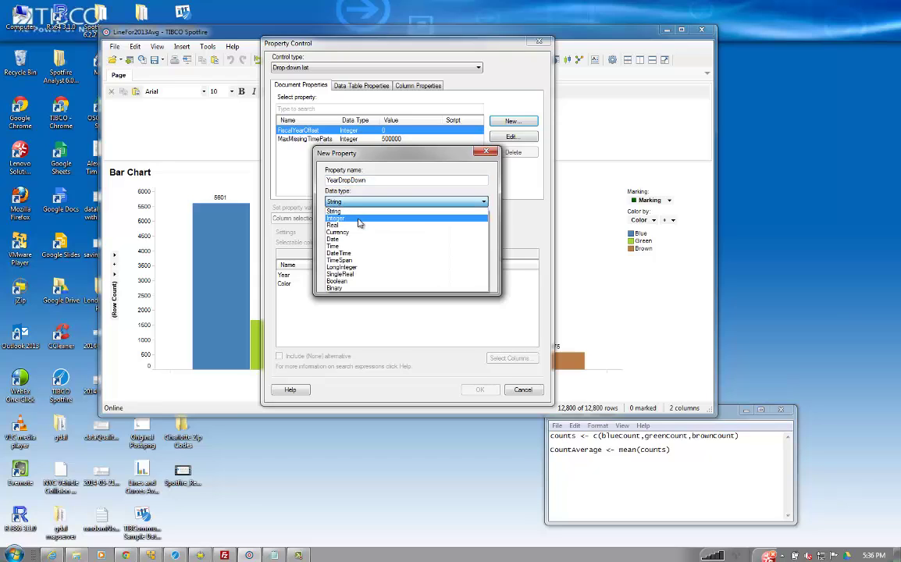
click(358, 219)
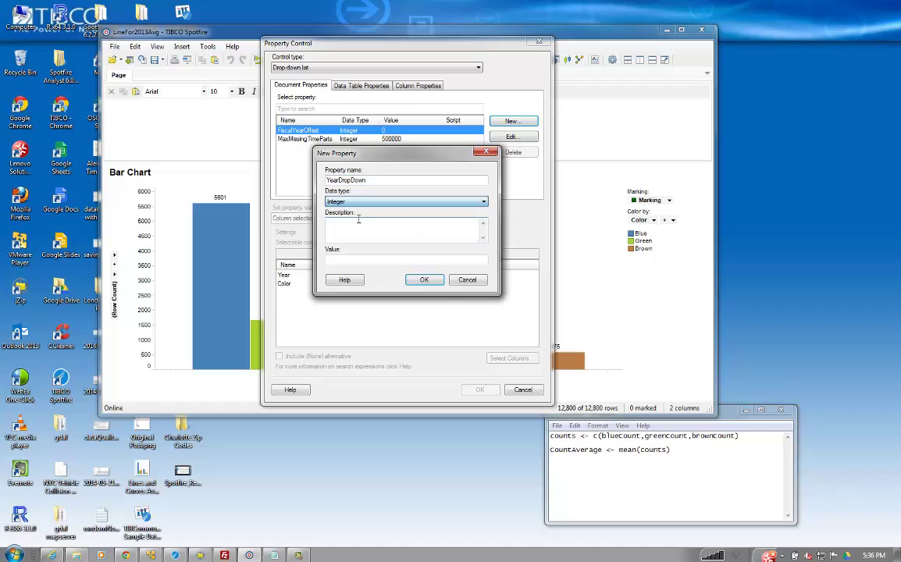
click(351, 258)
text(2013)
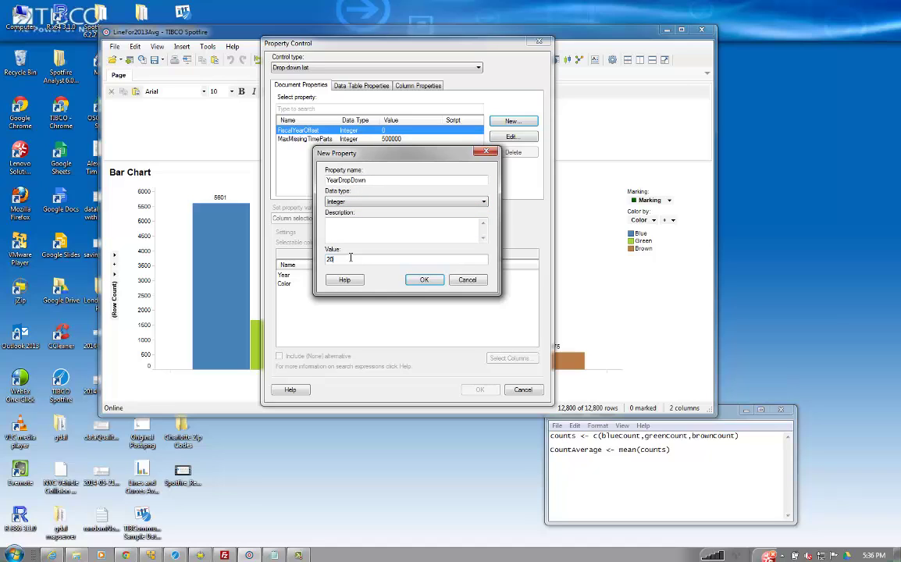
click(423, 280)
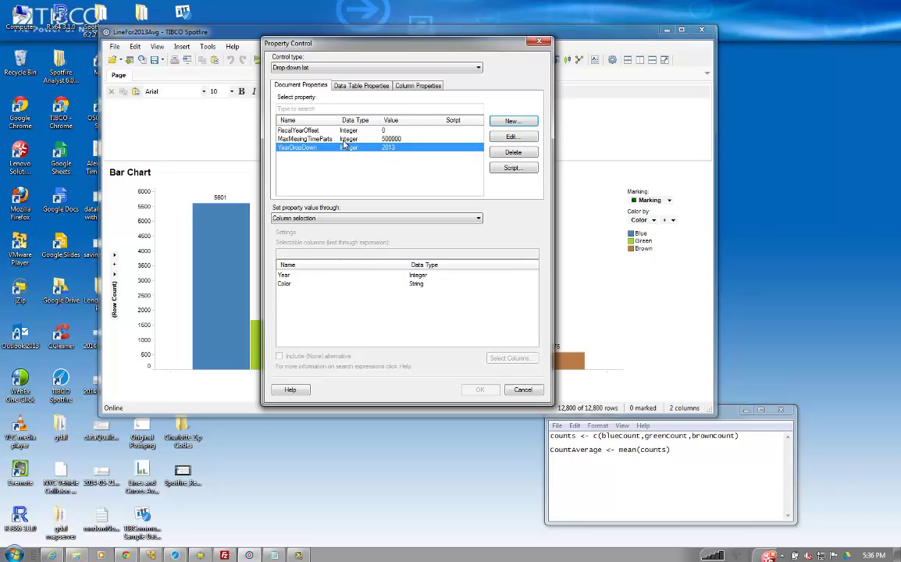
Step: Fill the drop-down with the unique values of the Year column
click(294, 220)
click(301, 234)
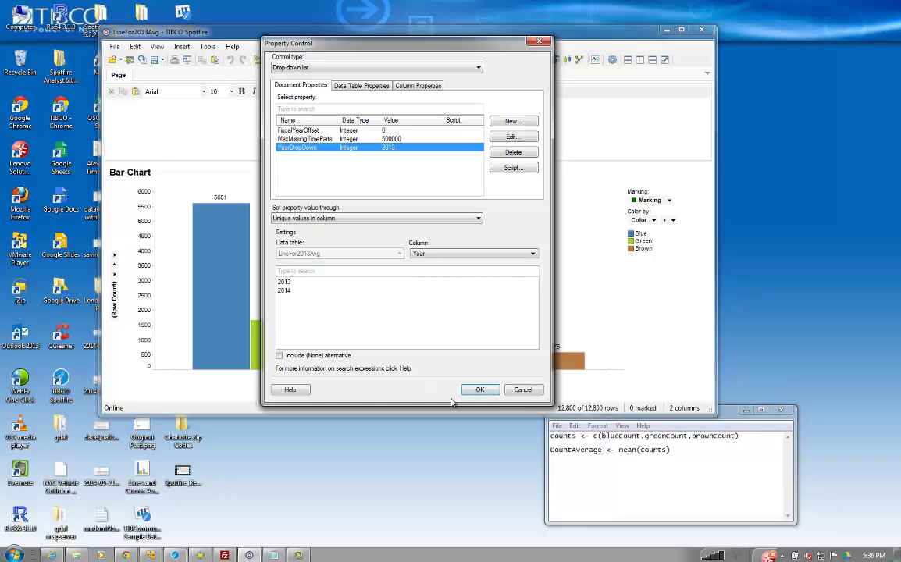
click(481, 390)
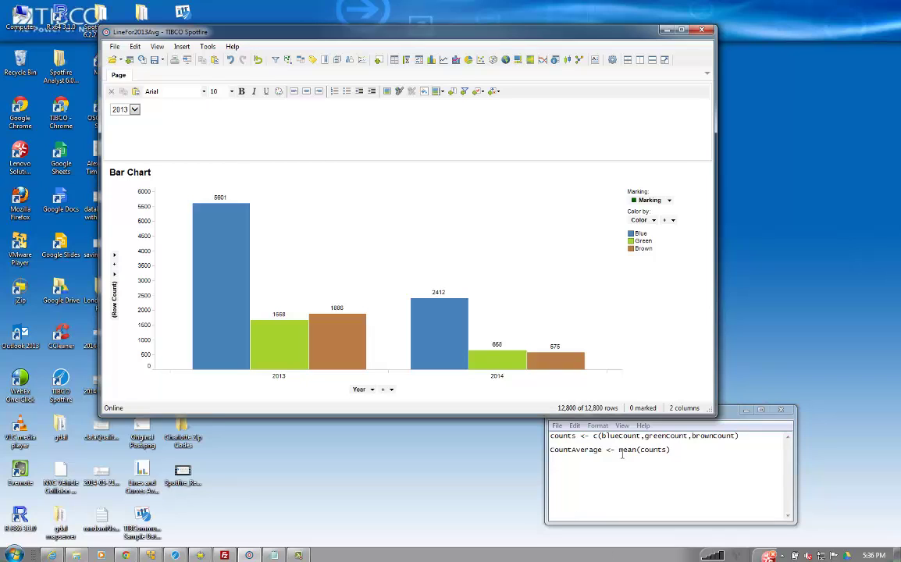
Step: Create the document property CountAverage as a Real with value 0
drag(620, 450, 664, 449)
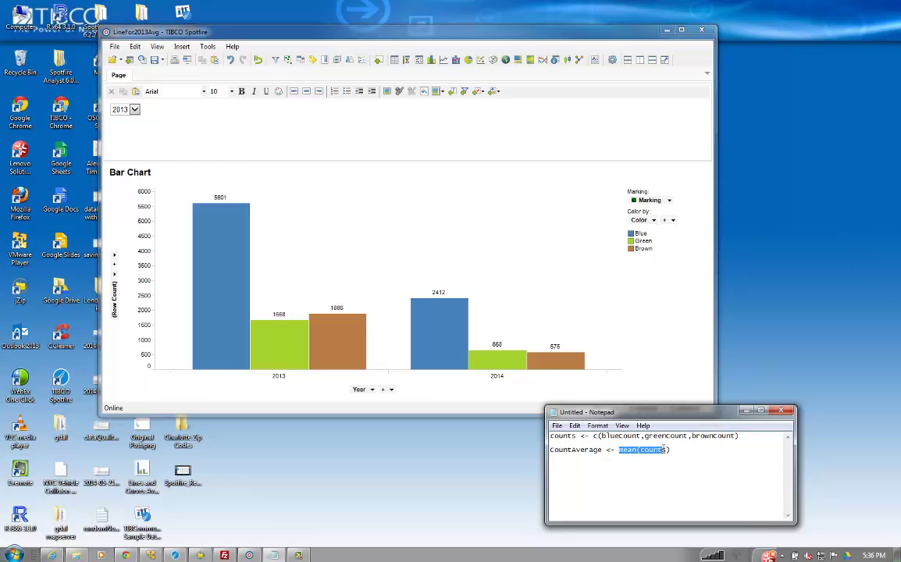
click(135, 48)
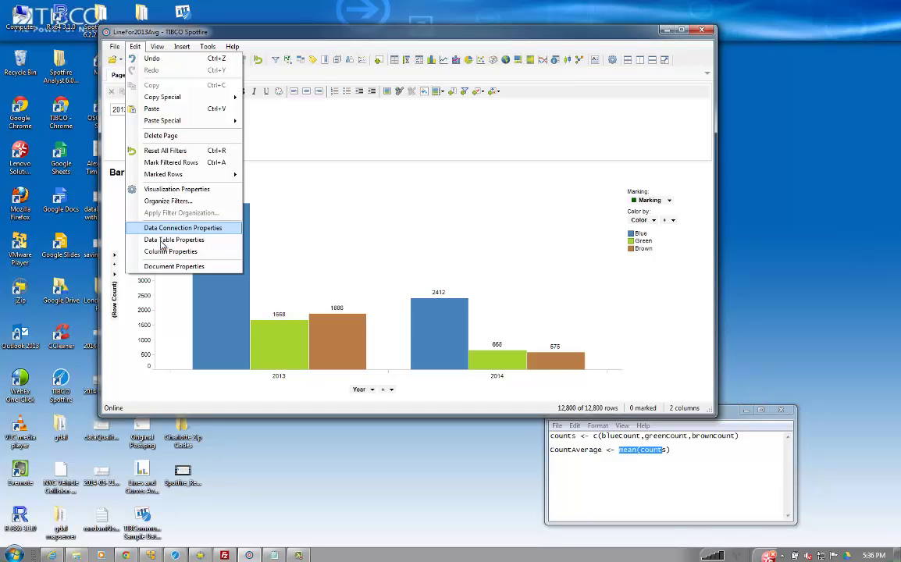
click(211, 243)
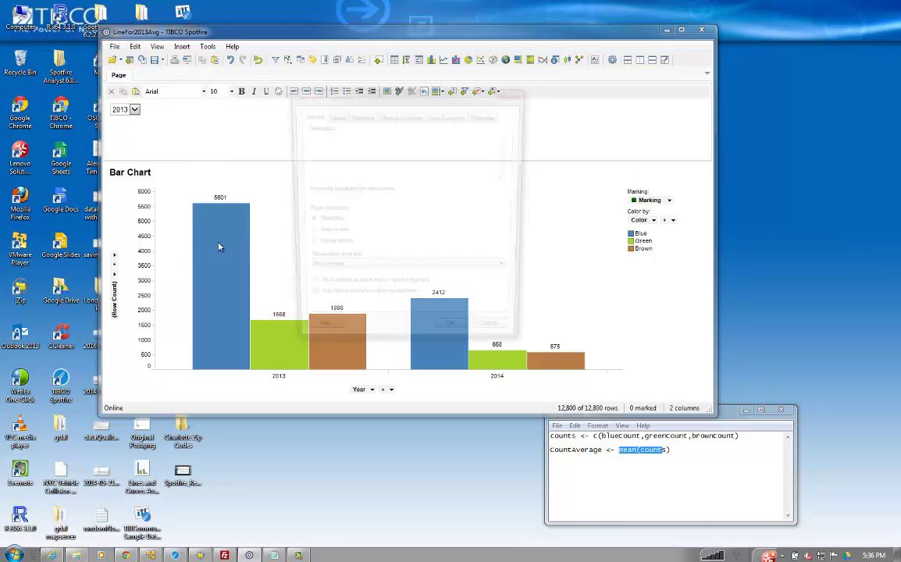
click(486, 115)
click(481, 137)
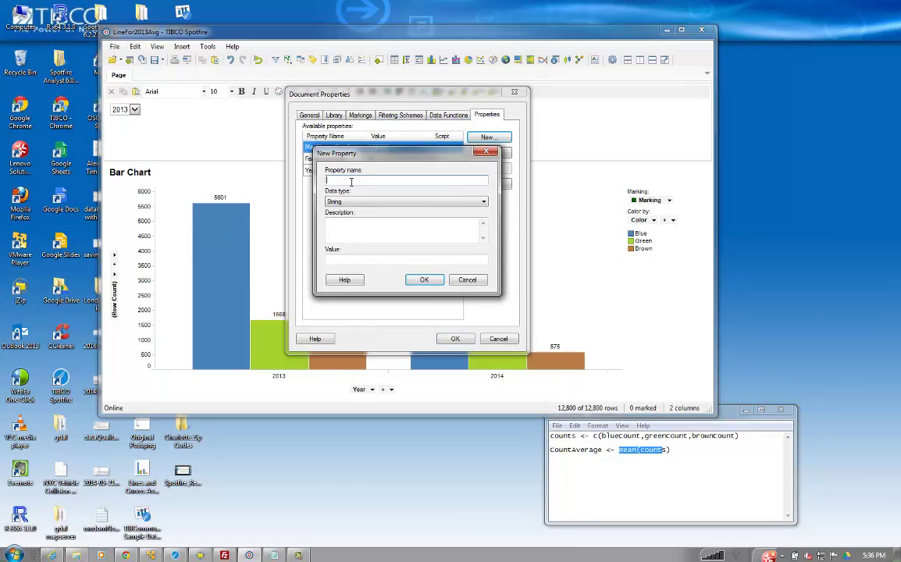
click(344, 202)
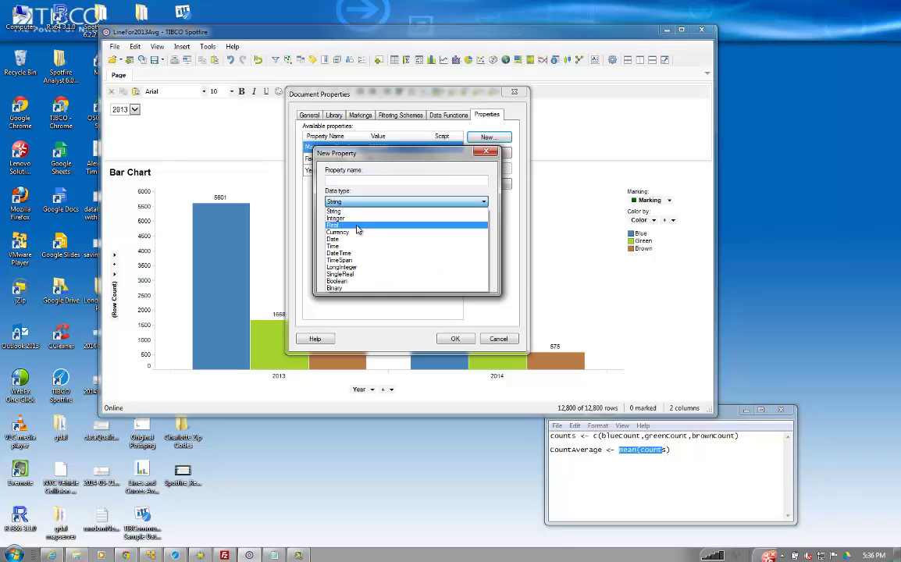
click(357, 229)
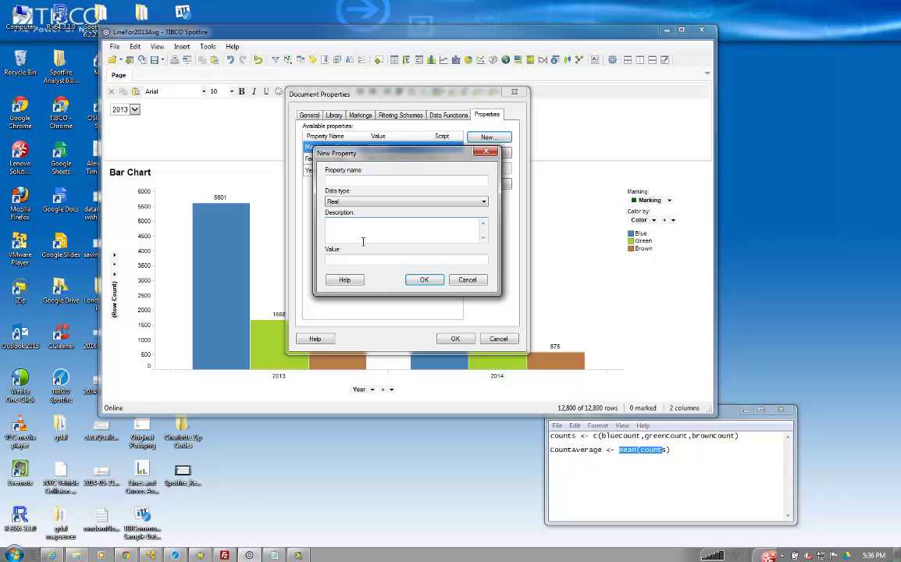
click(353, 260)
text(0)
click(365, 182)
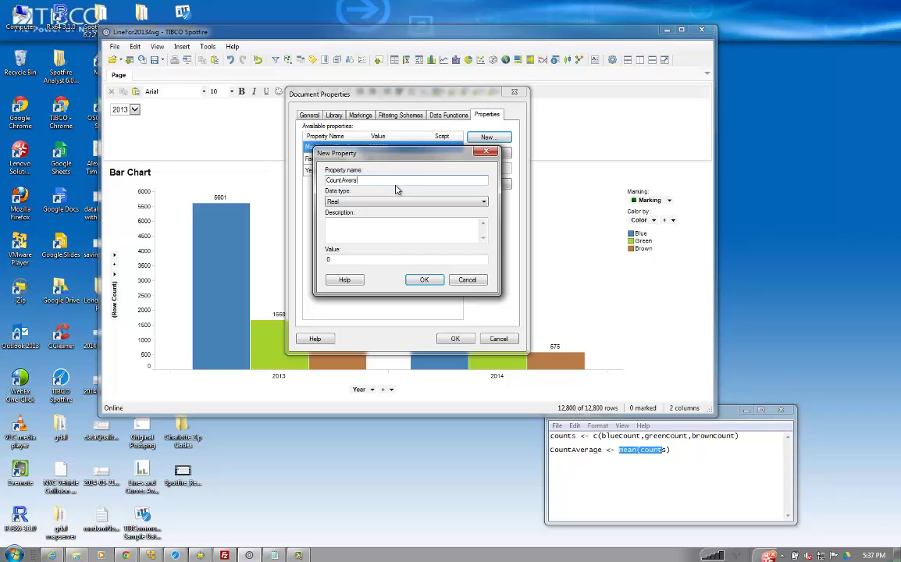
click(424, 280)
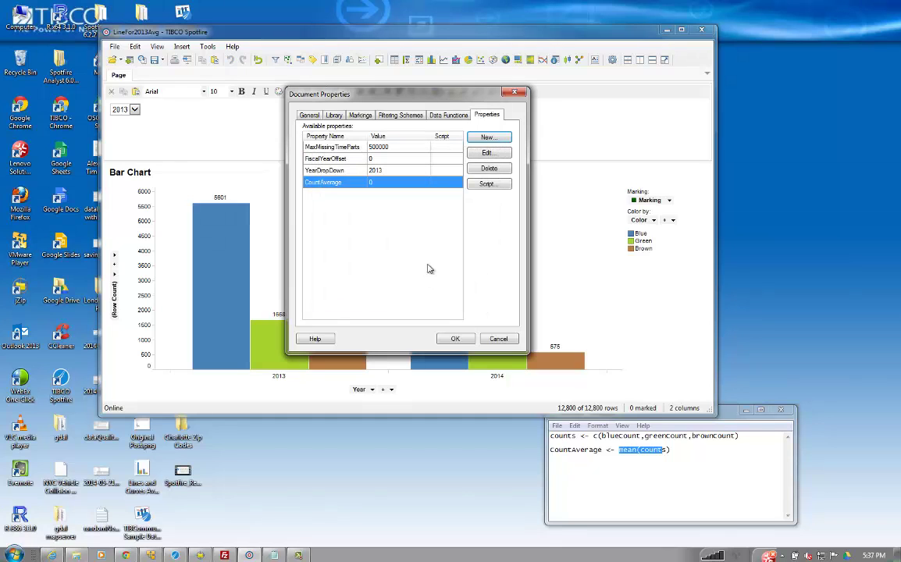
click(456, 341)
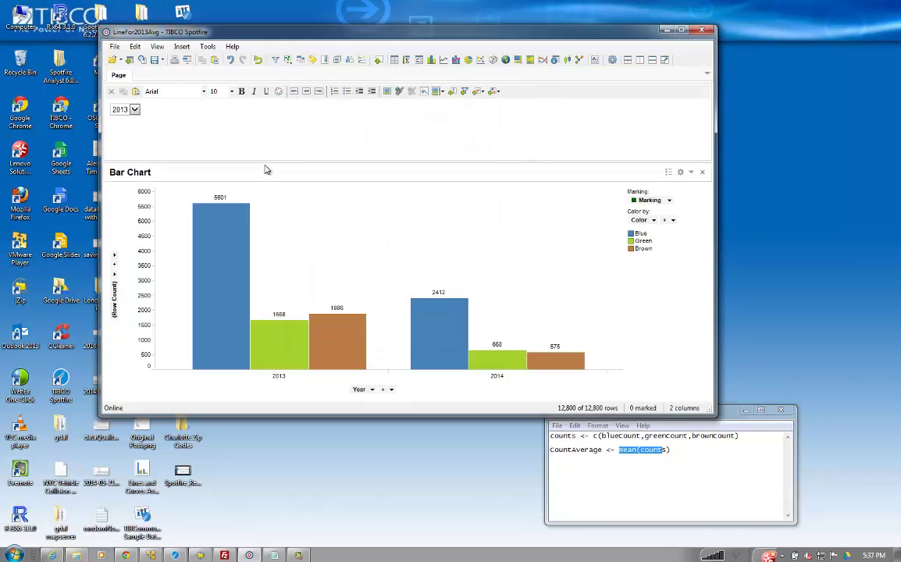
Step: Hide the bar chart's title bar, make it taller, then select all the Notepad R code
drag(264, 163, 263, 145)
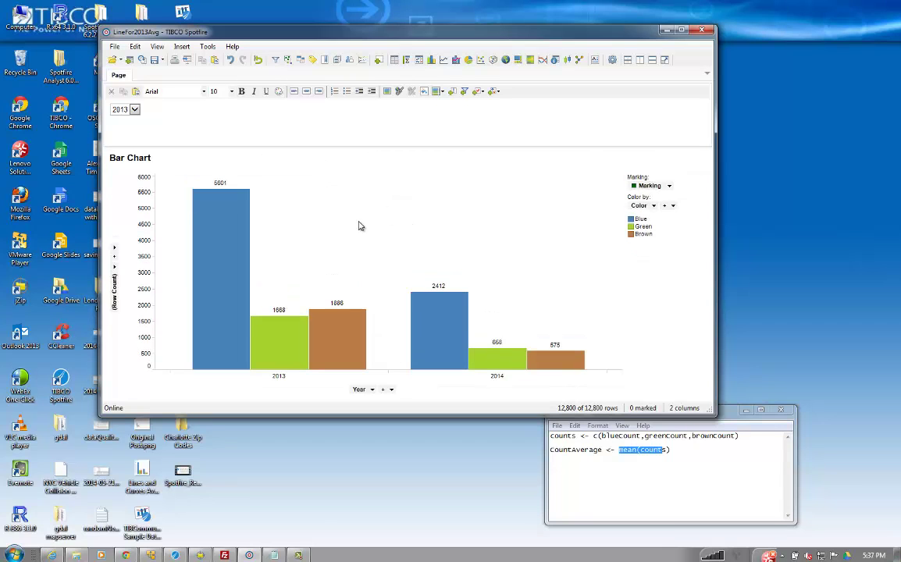
click(323, 200)
click(690, 159)
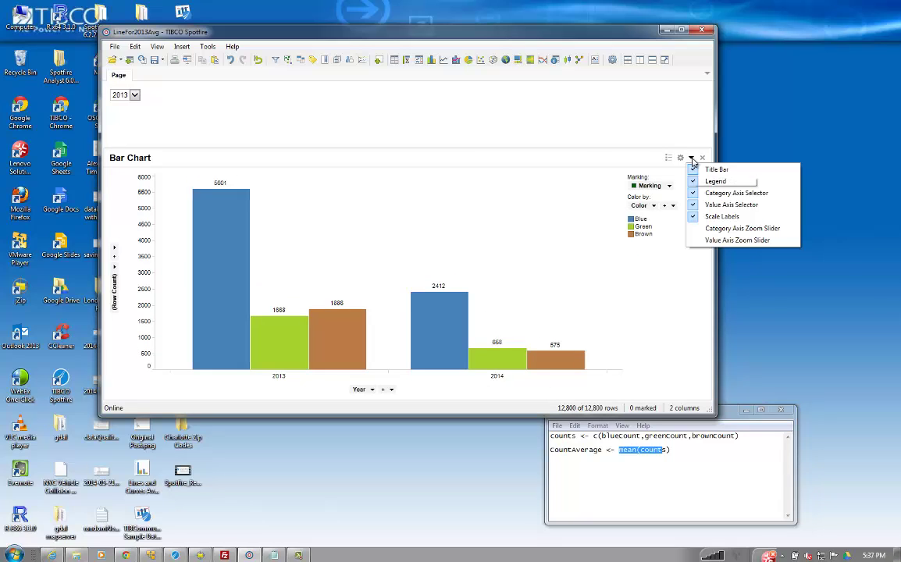
click(703, 169)
drag(451, 147, 447, 127)
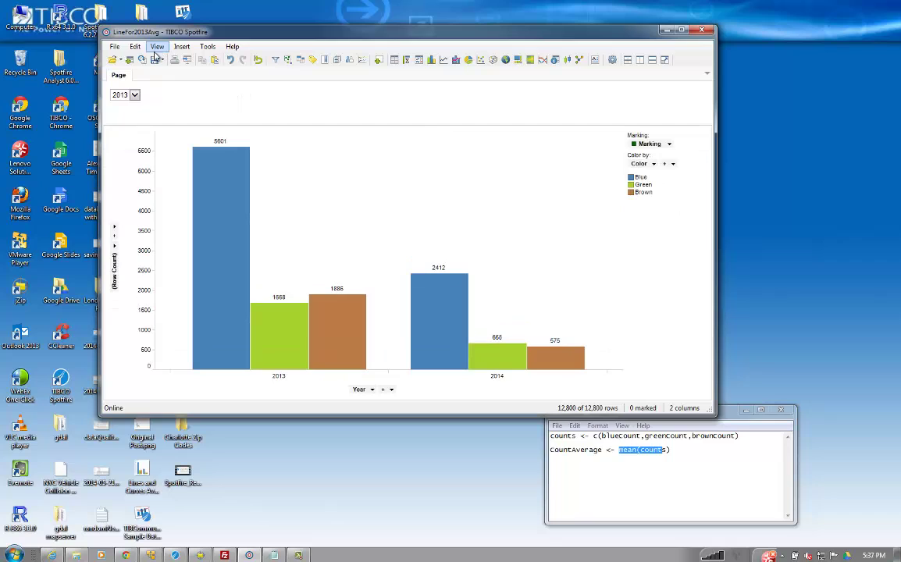
click(664, 450)
key(ctrl+a)
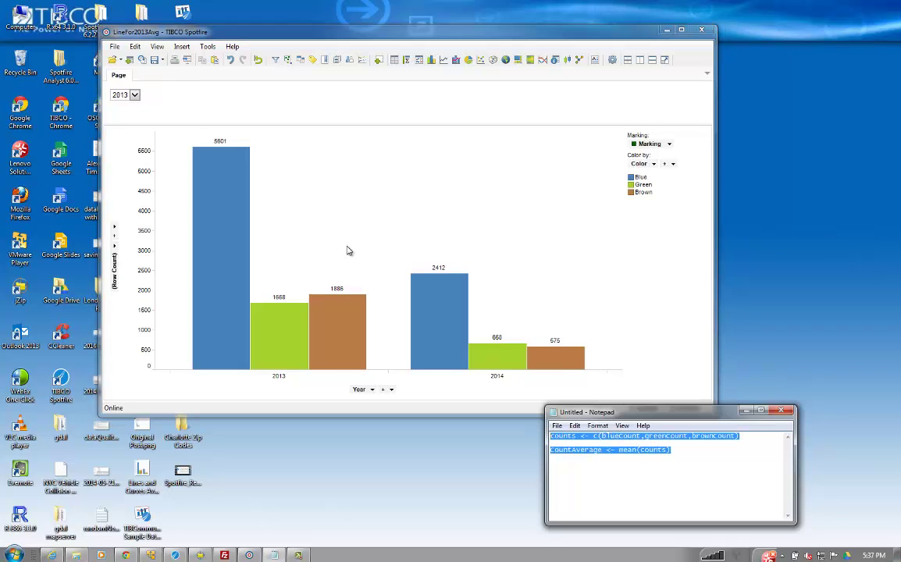
Step: Start registering a new data function of type R script – TIBCO Enterprise Runtime for R
click(164, 48)
mouse_move(208, 49)
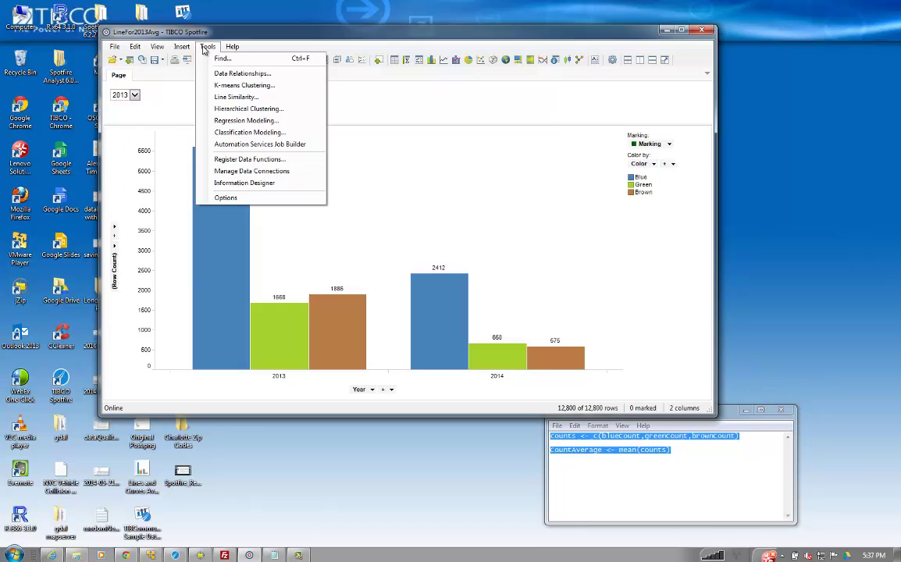
mouse_move(135, 47)
click(224, 165)
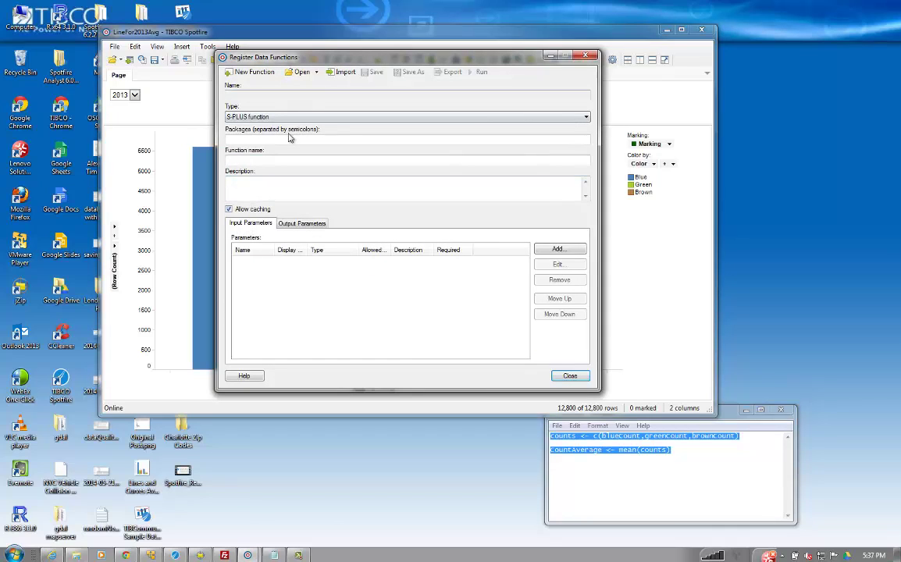
click(251, 115)
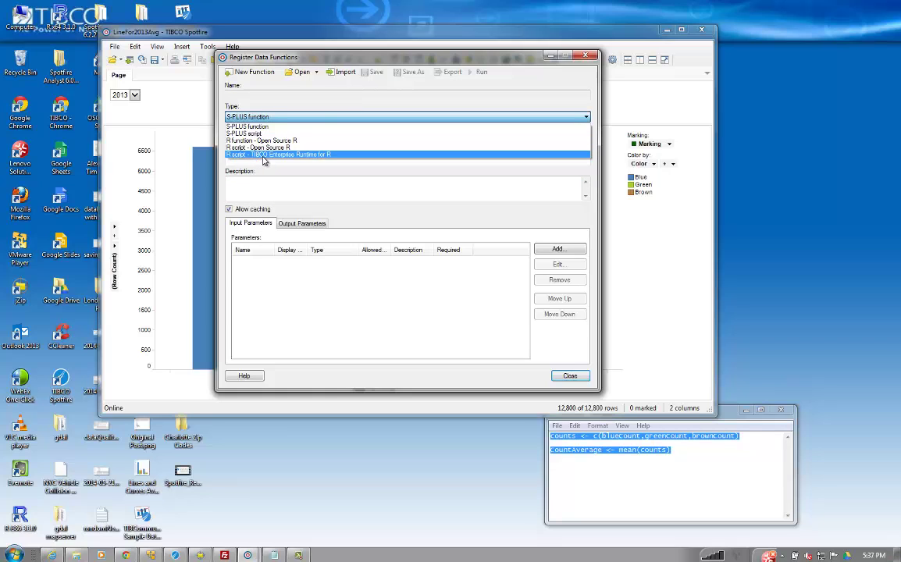
click(262, 154)
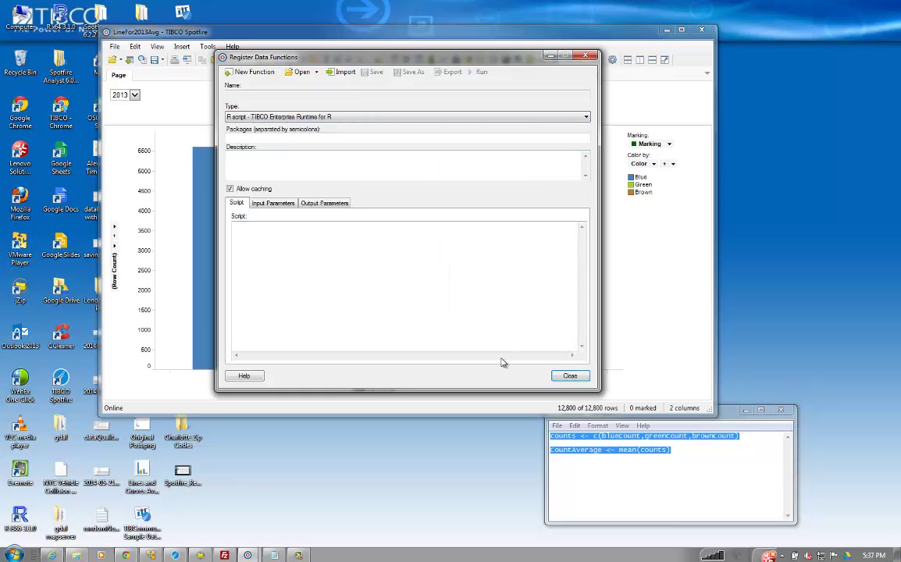
Step: Paste the CountAverage R code into the Script and add a new input parameter
click(261, 227)
text(counts <- c(blueCount,greenCount,brownCount)  countAverage <- mean(counts))
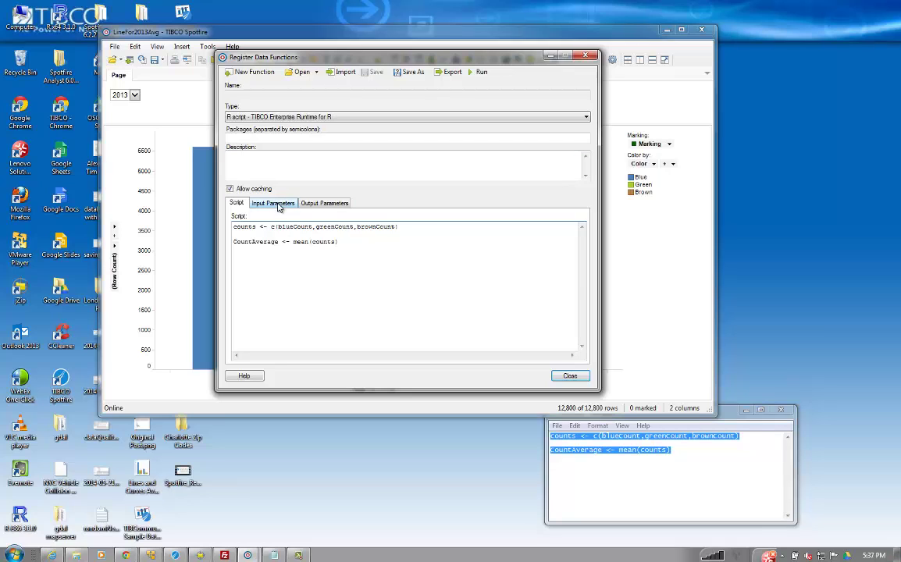
click(274, 204)
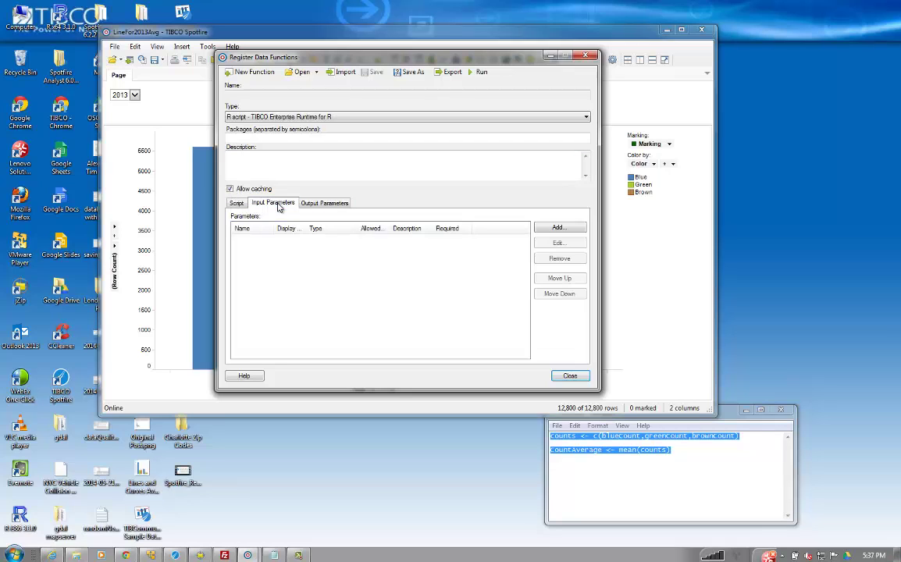
click(558, 228)
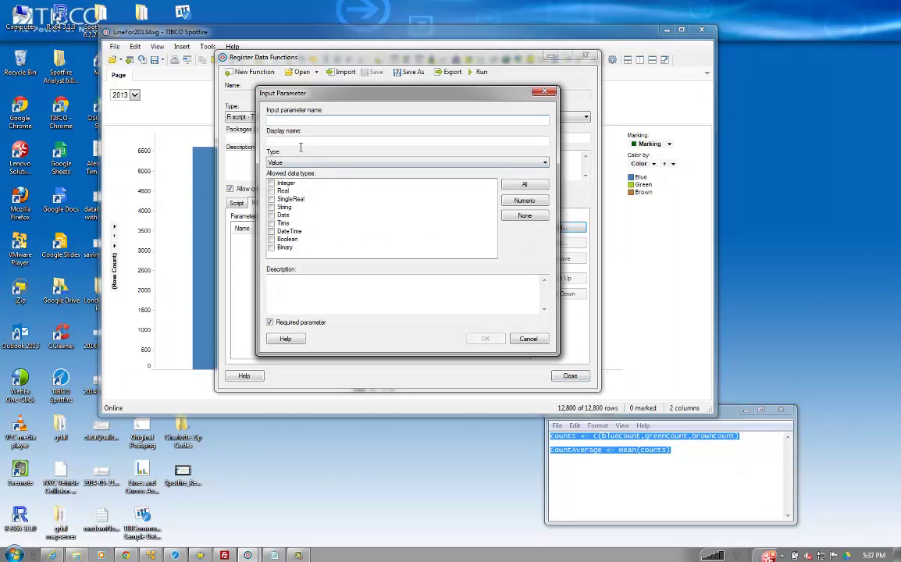
Step: Define input parameter blueCount allowing Integer, Real and SingleReal
click(271, 183)
click(271, 199)
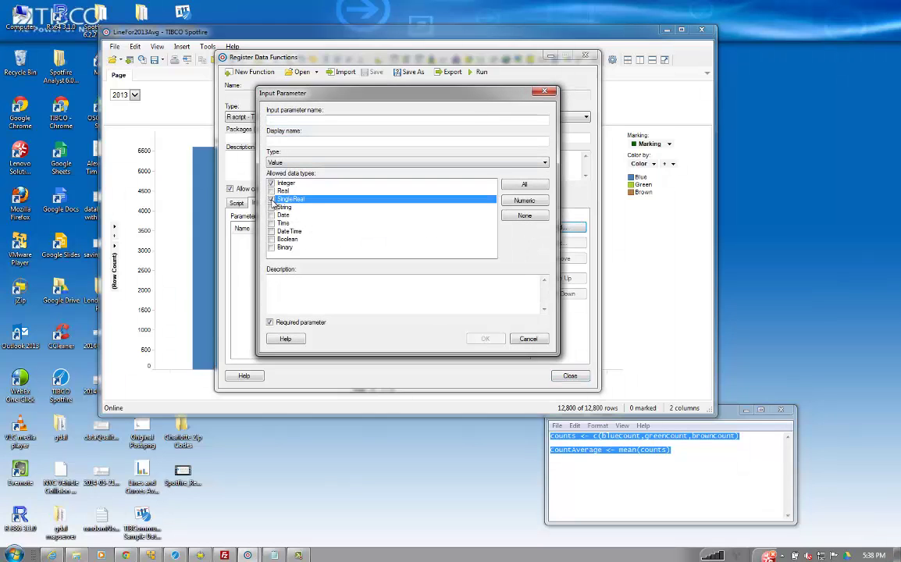
click(271, 191)
click(272, 206)
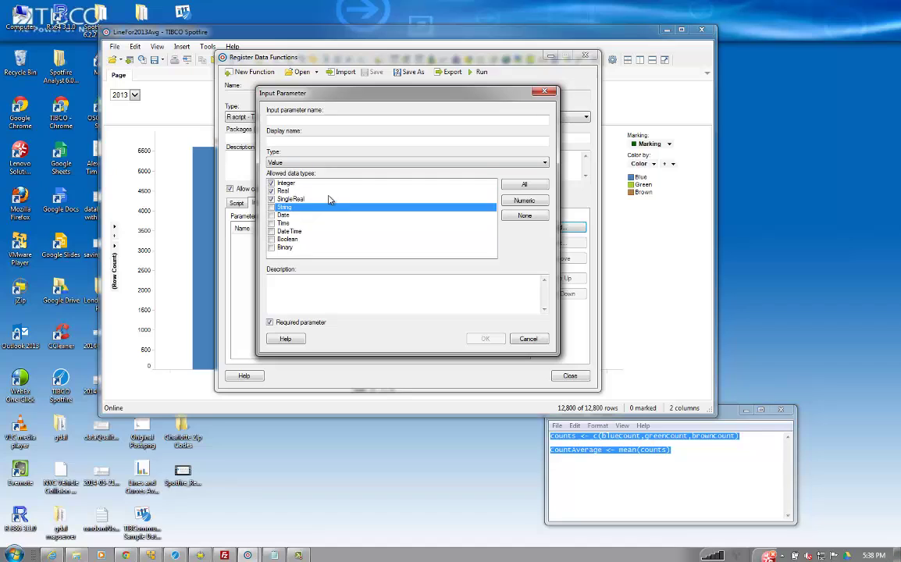
click(269, 118)
text(blue)
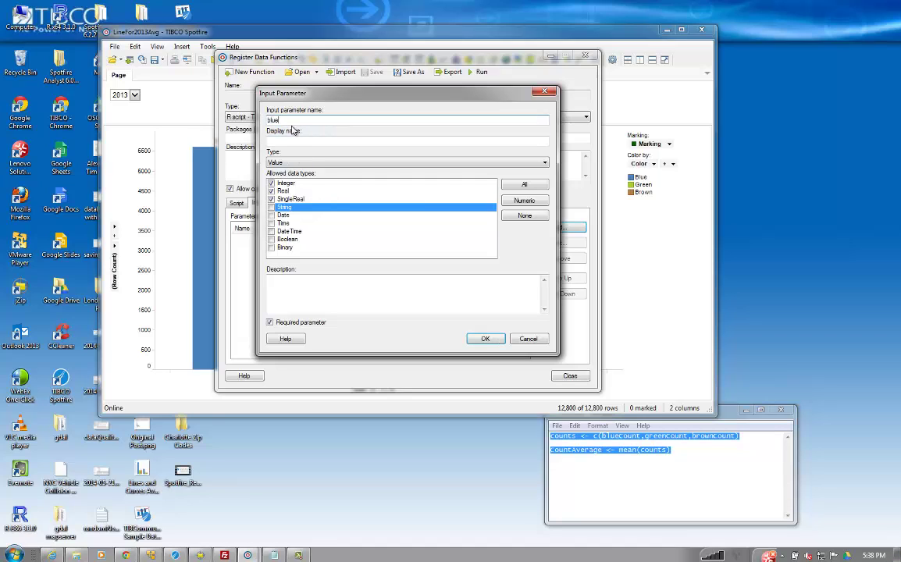
text(Count)
key(Tab)
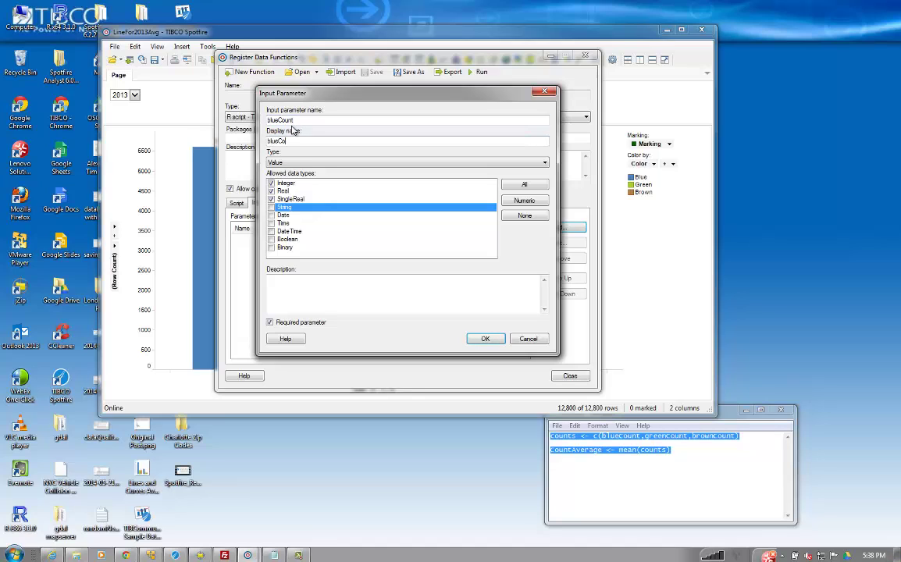
click(483, 338)
Step: Add a second input parameter, greenCount, allowing Integer, Real and SingleReal
click(547, 227)
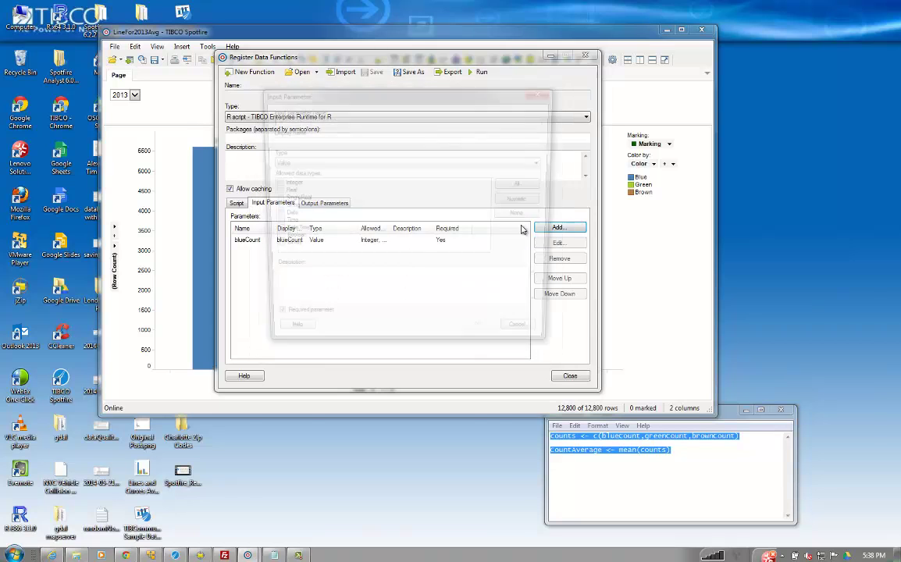
click(271, 183)
click(271, 190)
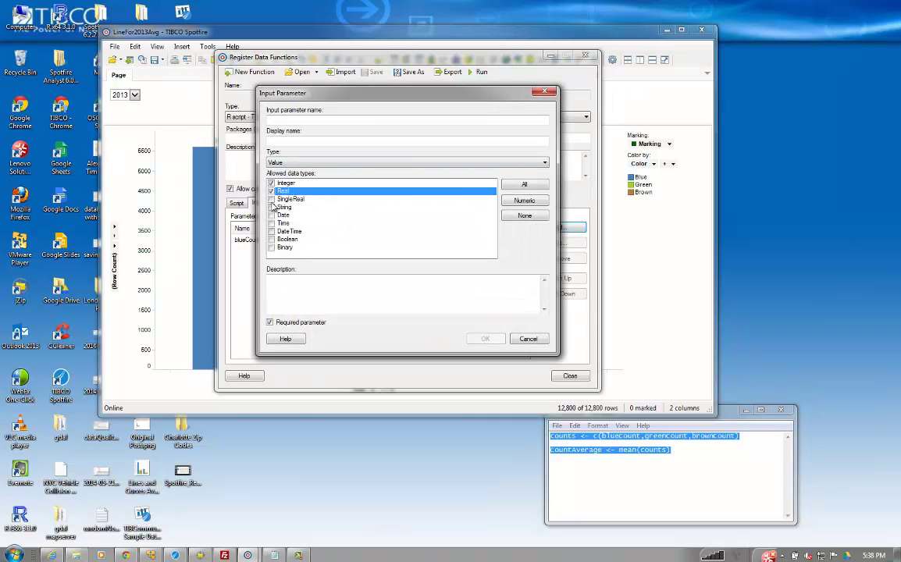
click(271, 199)
click(282, 122)
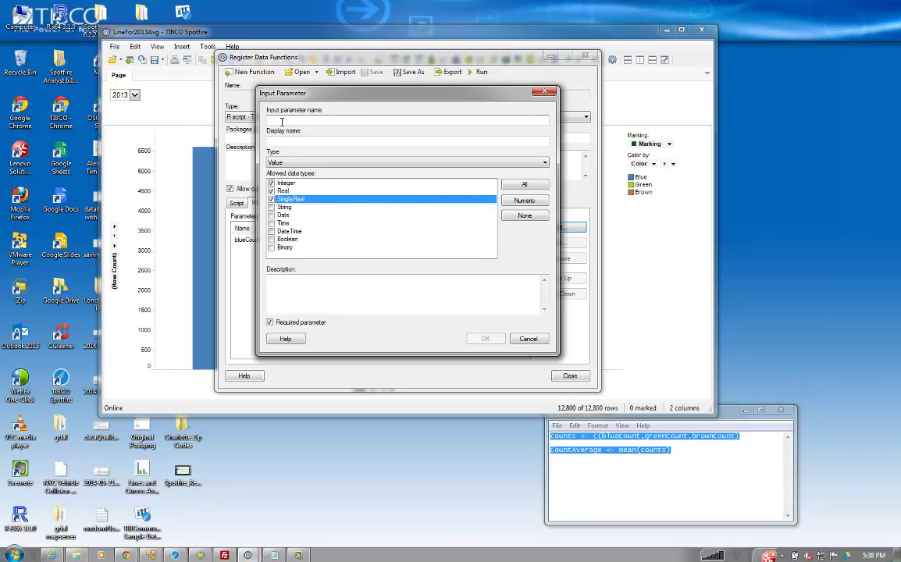
text(greenCount)
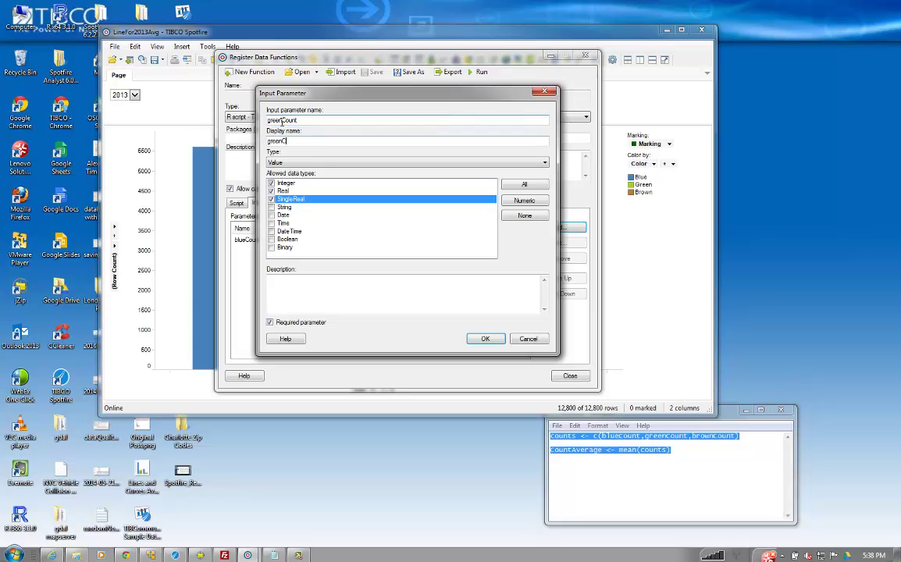
click(484, 339)
Step: Add a third input parameter, brownCount, allowing Integer, Real and SingleReal
click(559, 228)
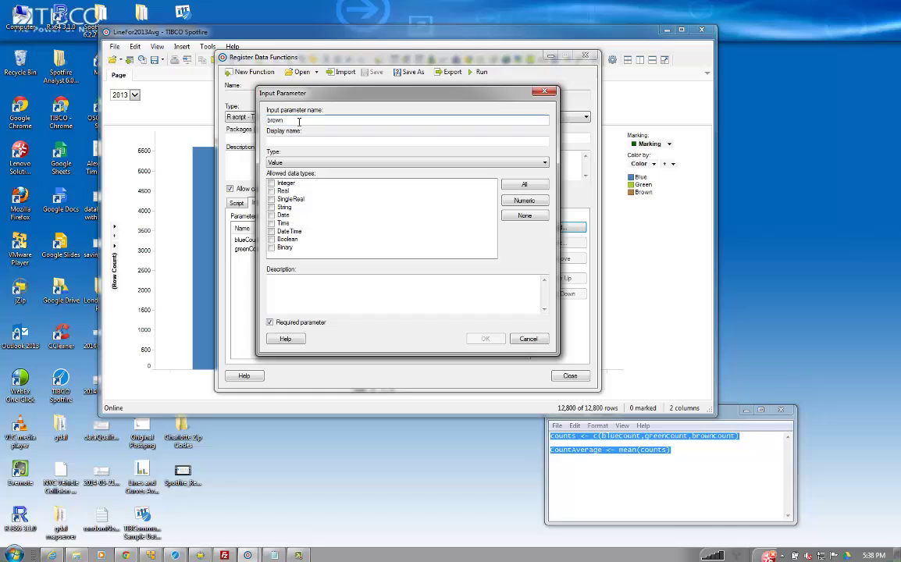
key(Tab)
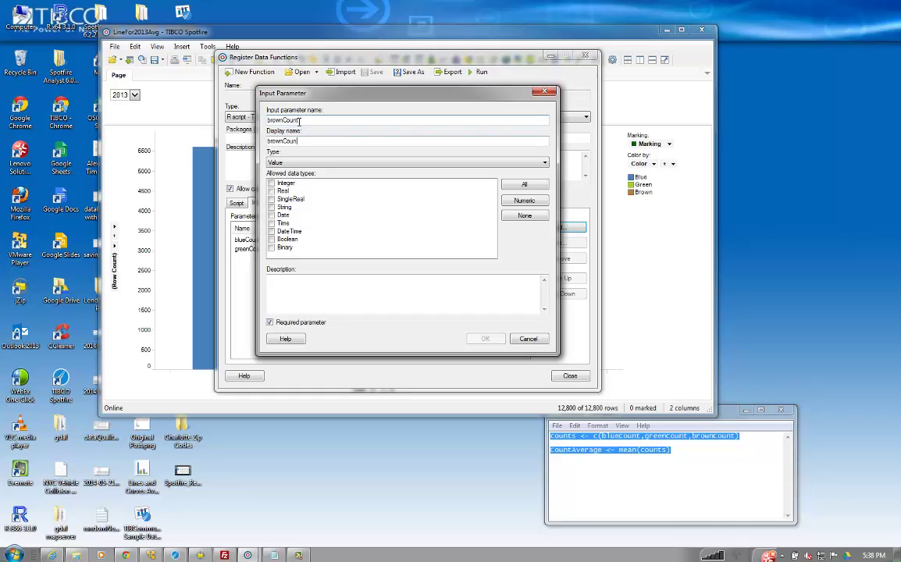
click(271, 183)
click(271, 191)
click(271, 199)
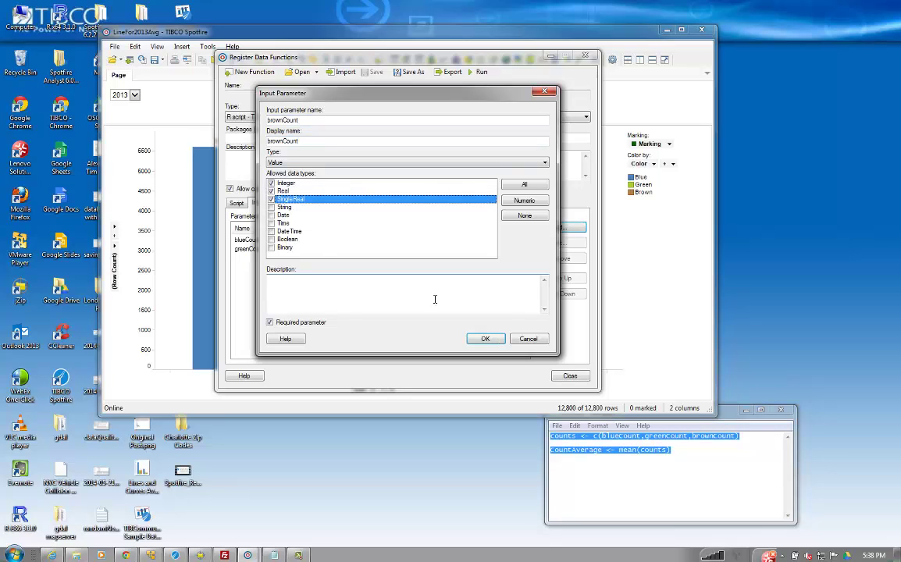
click(484, 339)
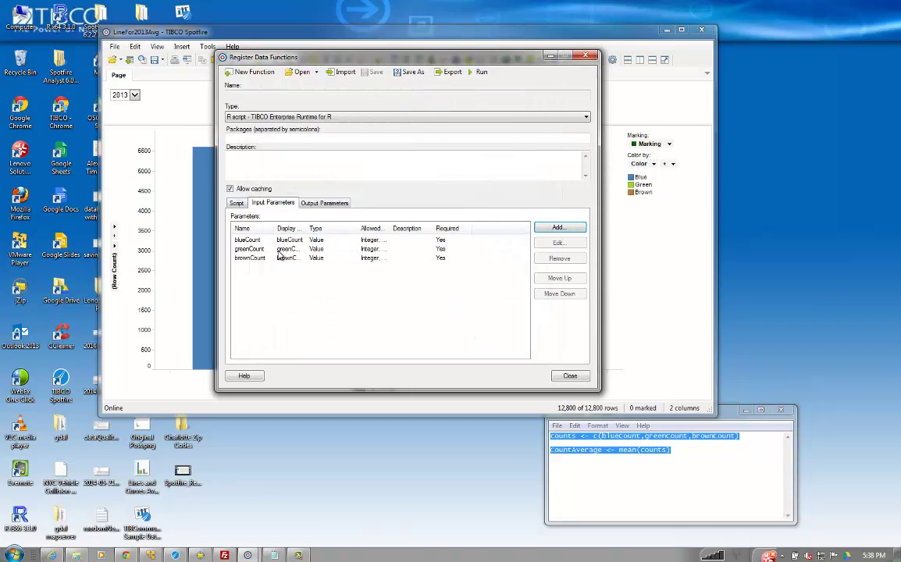
Step: Add the output parameter CountAverage to the data function
click(322, 203)
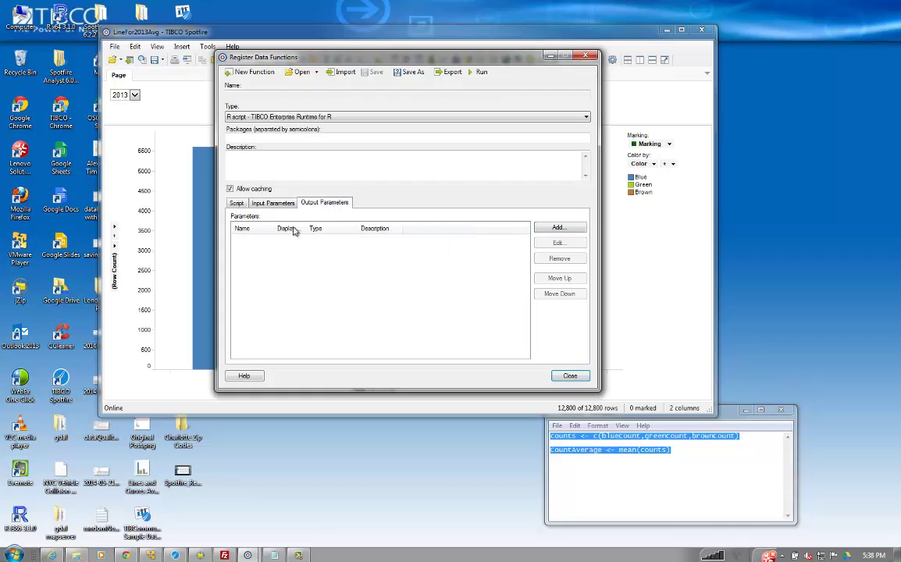
click(235, 204)
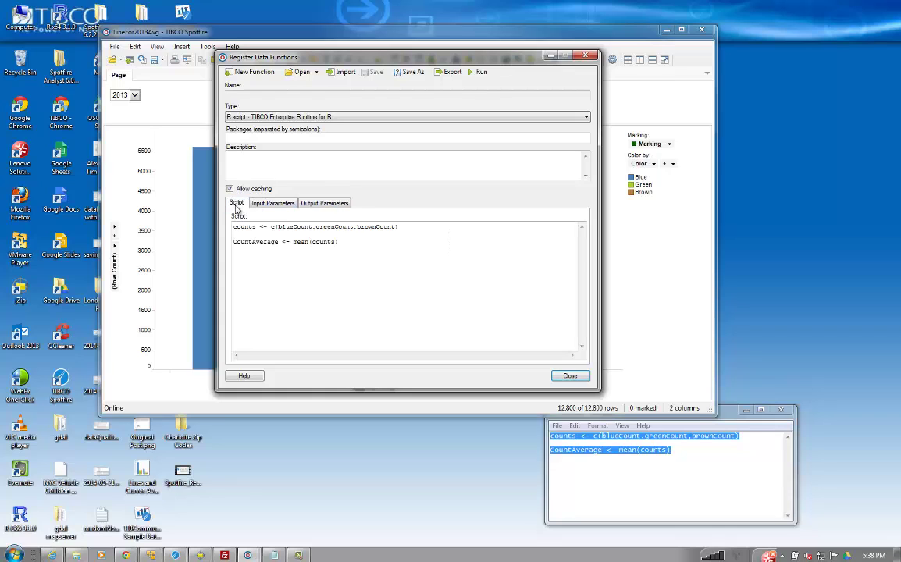
click(309, 204)
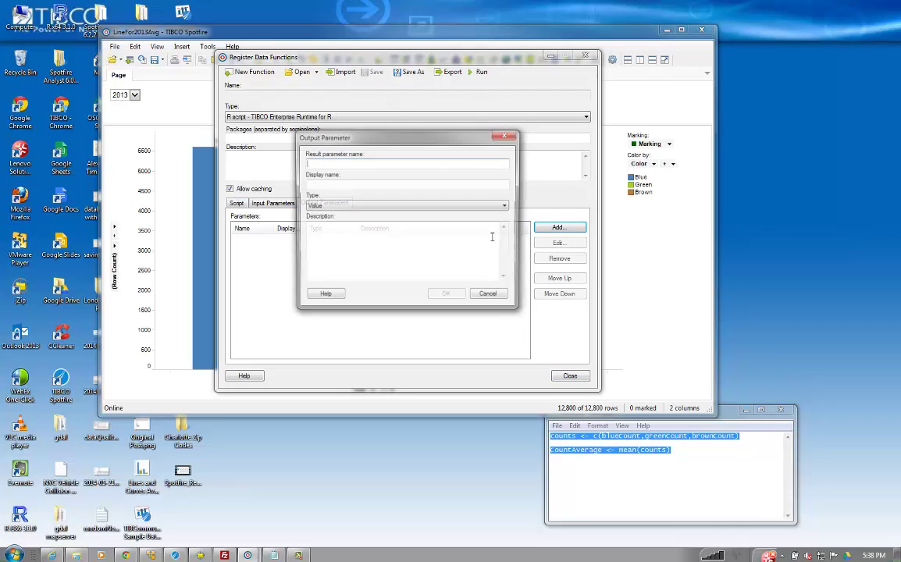
text(CountAverage)
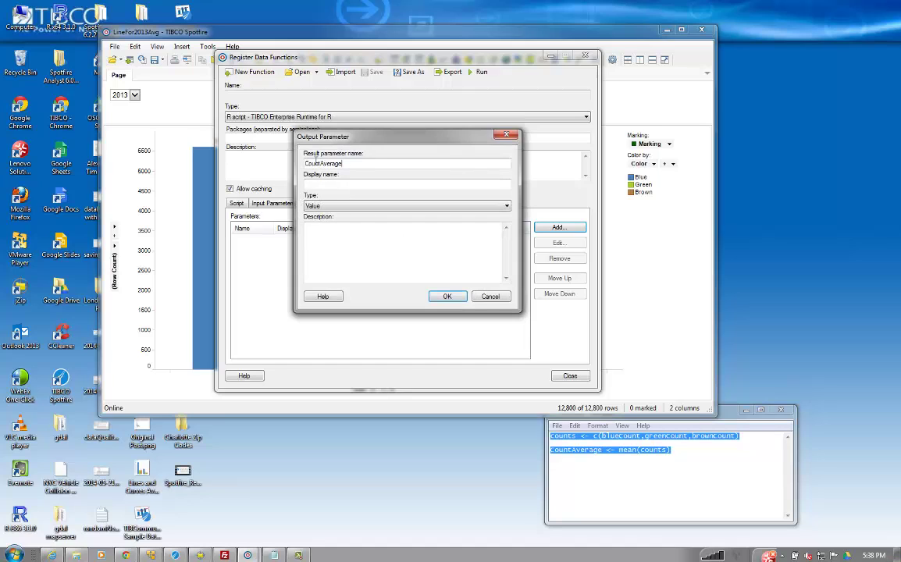
key(Tab)
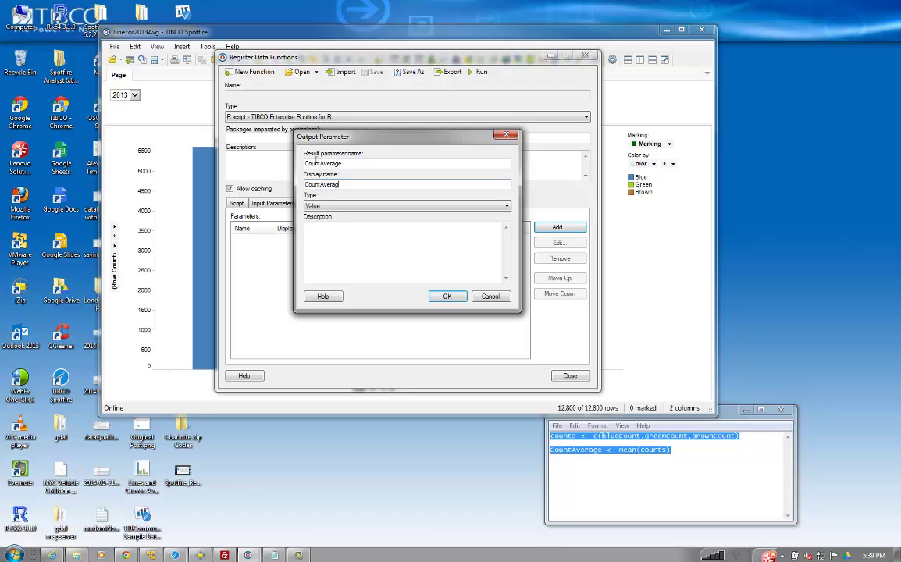
click(456, 298)
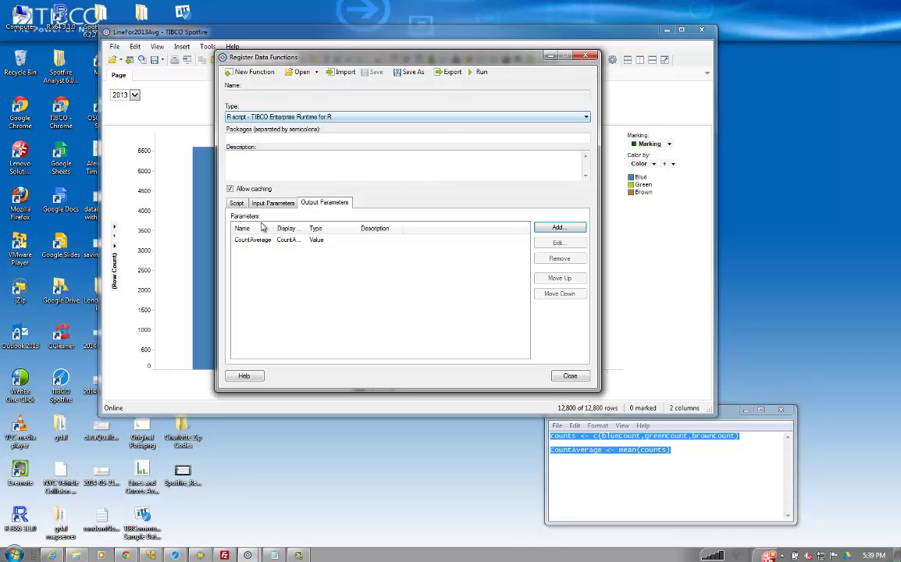
Step: Review the R script and the three inputs, widening the Display Name column
click(235, 204)
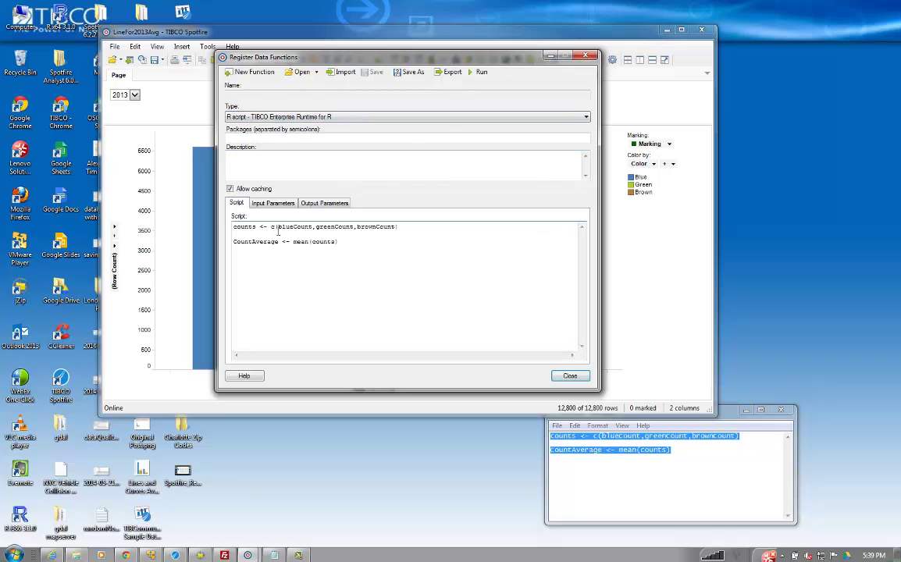
click(273, 203)
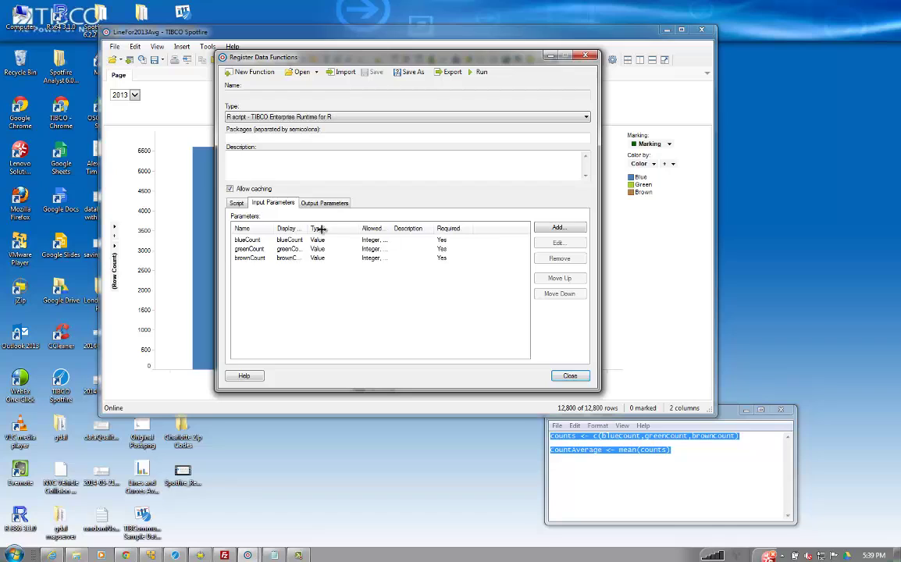
drag(321, 228, 338, 231)
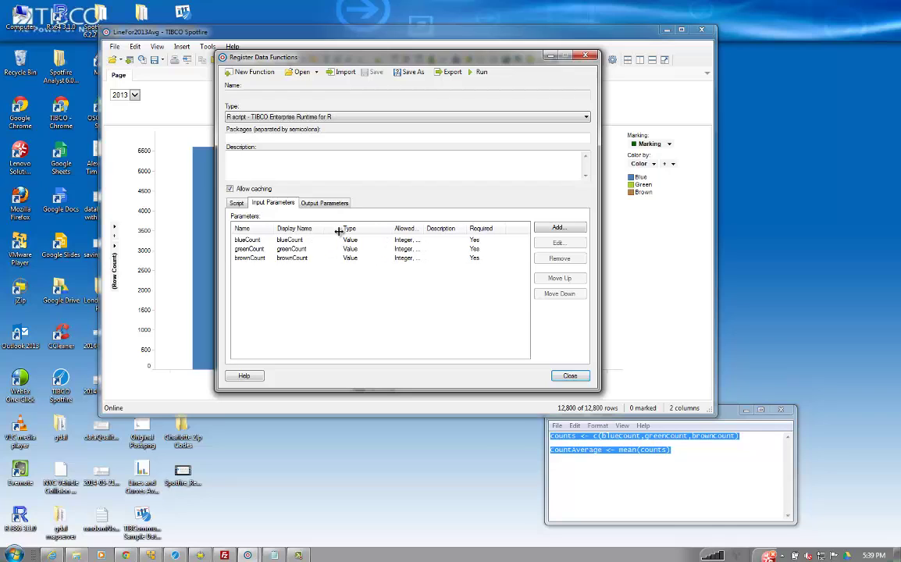
Step: Run the function, name it Average For Given Year, and give blueCount an Expression input handler
click(479, 73)
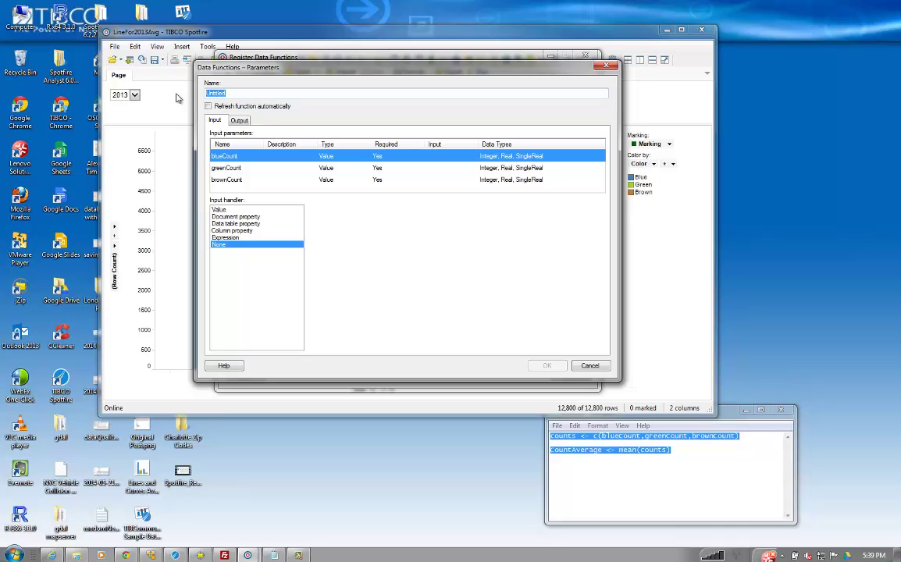
text(Average For Given Year)
click(227, 239)
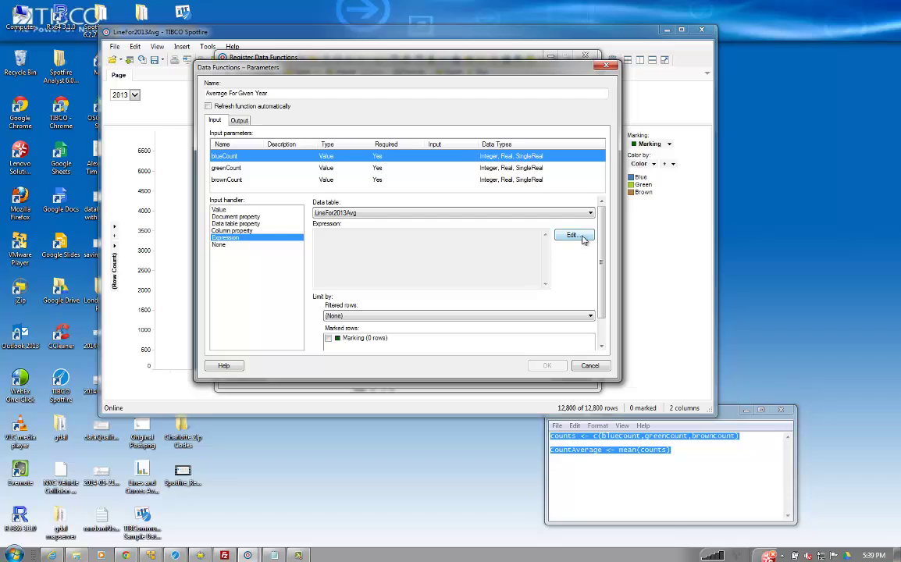
Step: Begin blueCount's expression as Sum(If([Color]="Blue" AND ...)
click(577, 237)
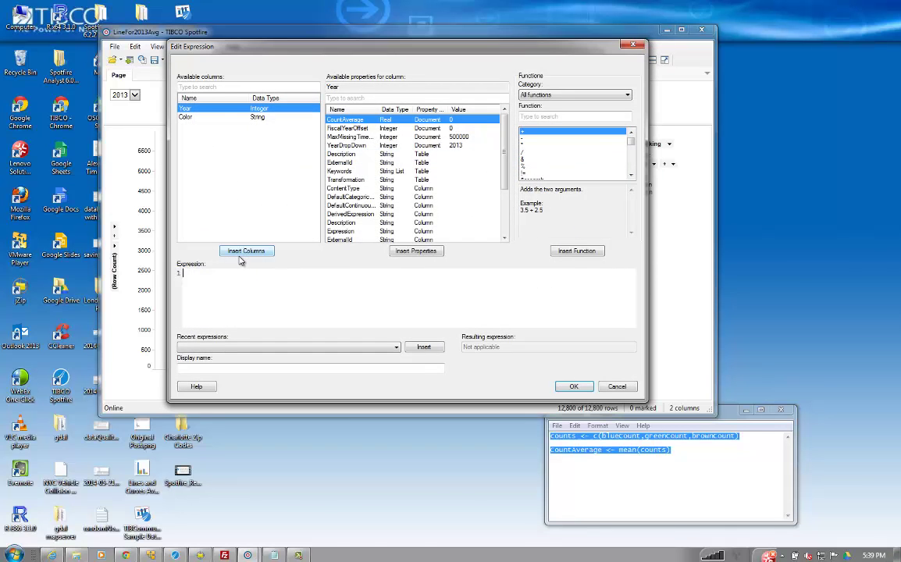
text(Sum)
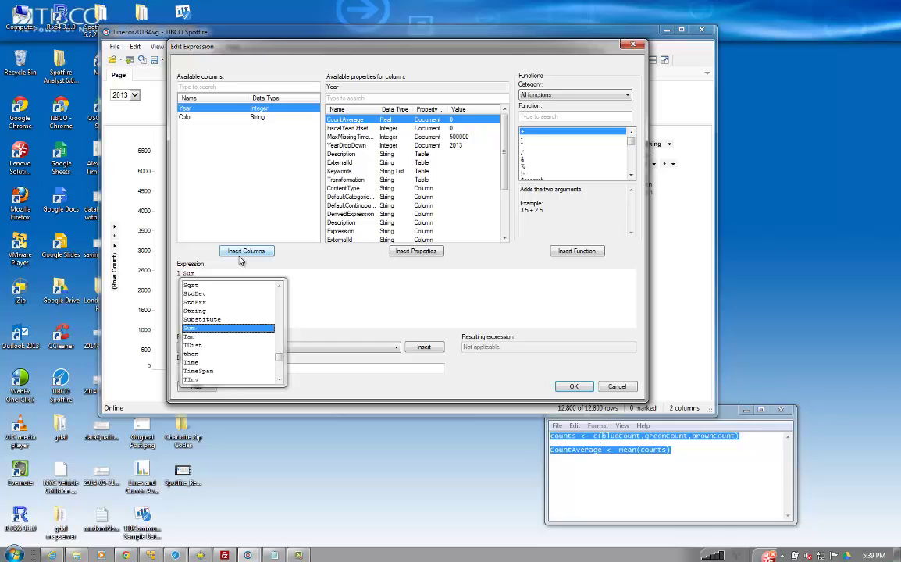
text(()
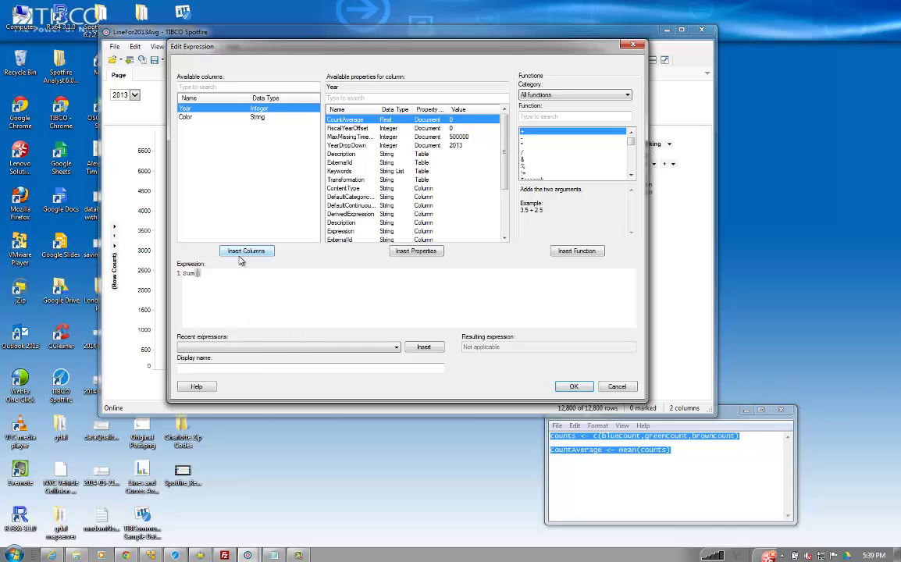
text(If)
text(,)
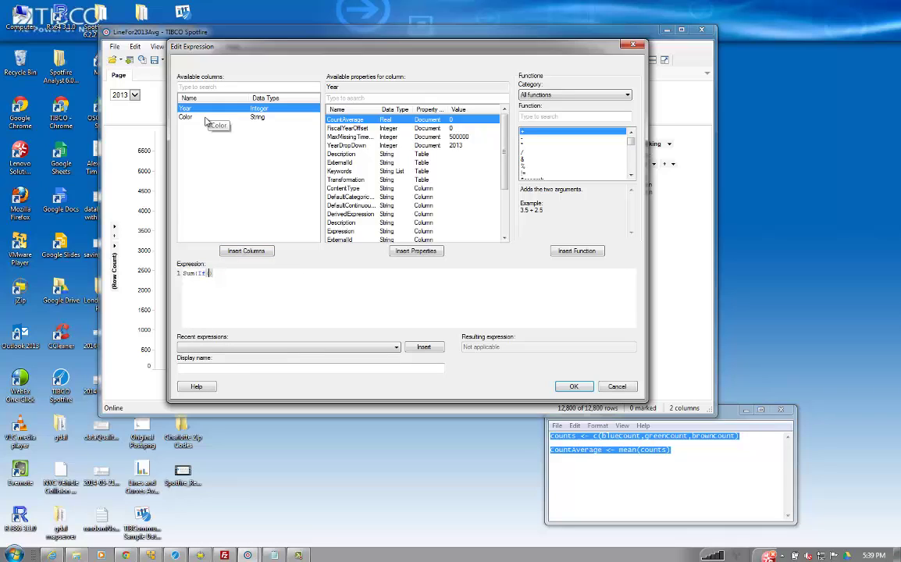
drag(222, 51, 270, 68)
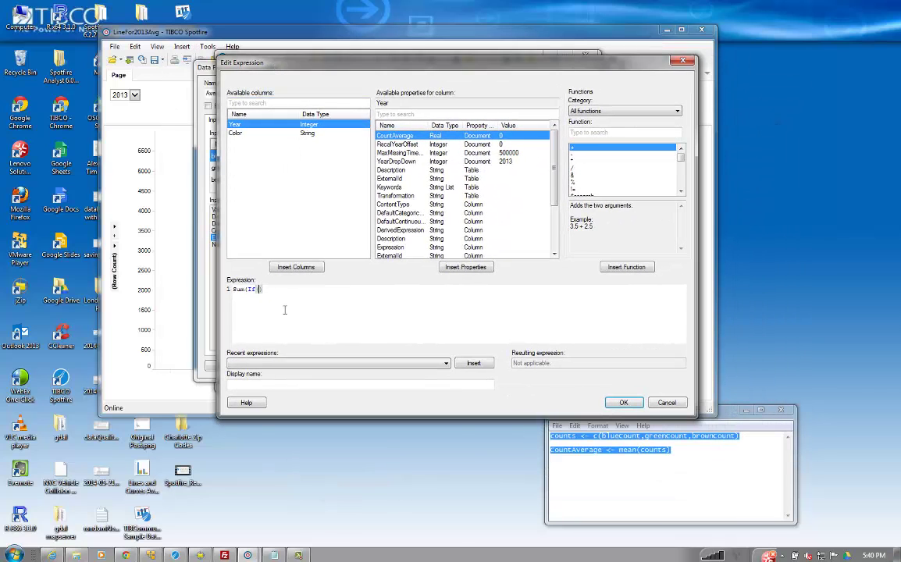
click(236, 132)
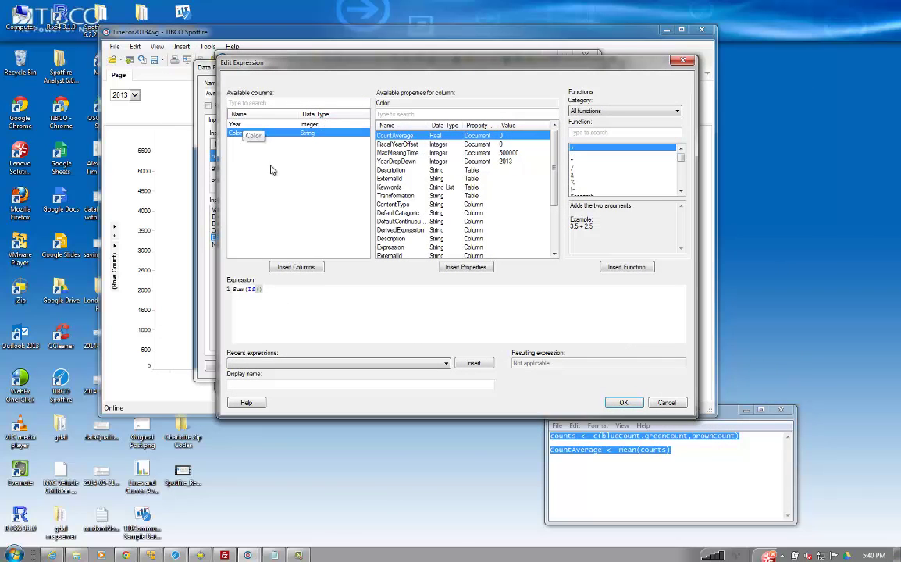
click(290, 268)
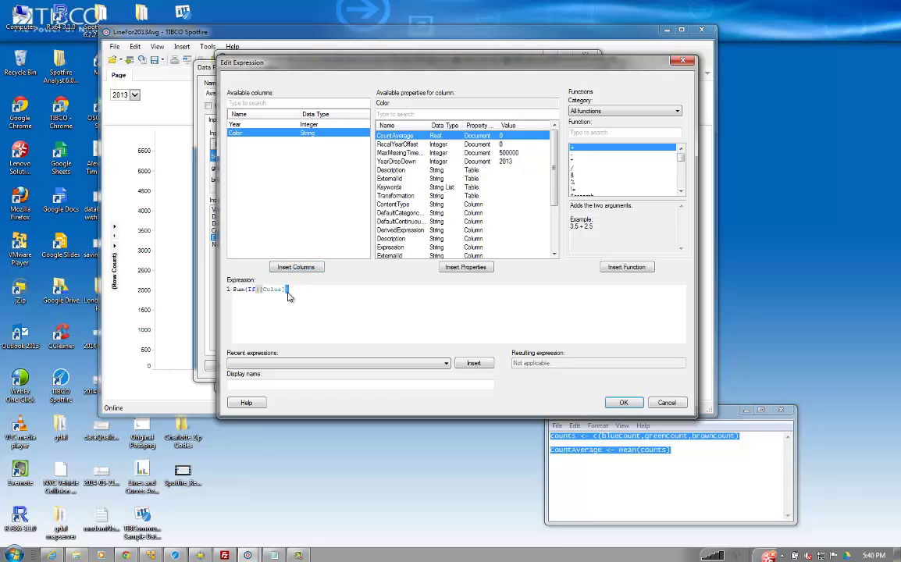
text(="Bl)
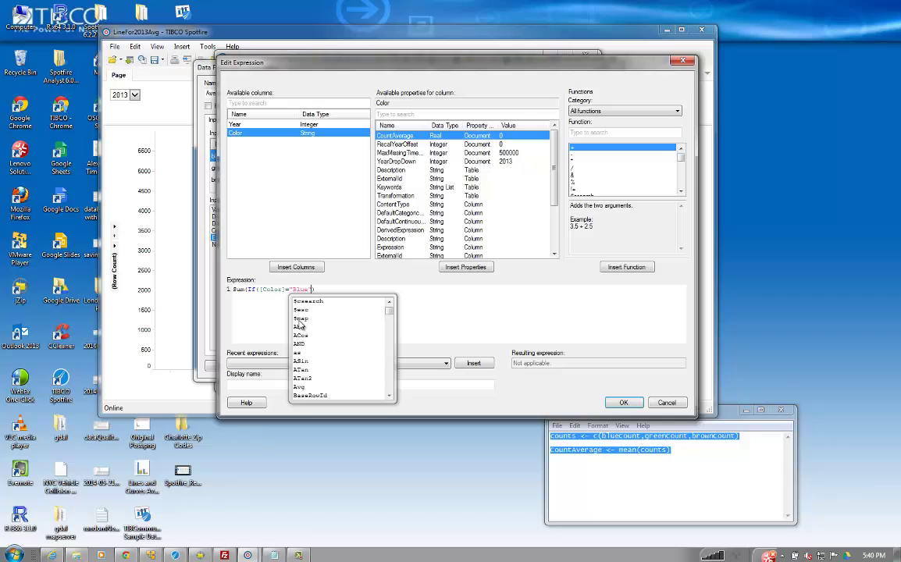
text(ue" AN)
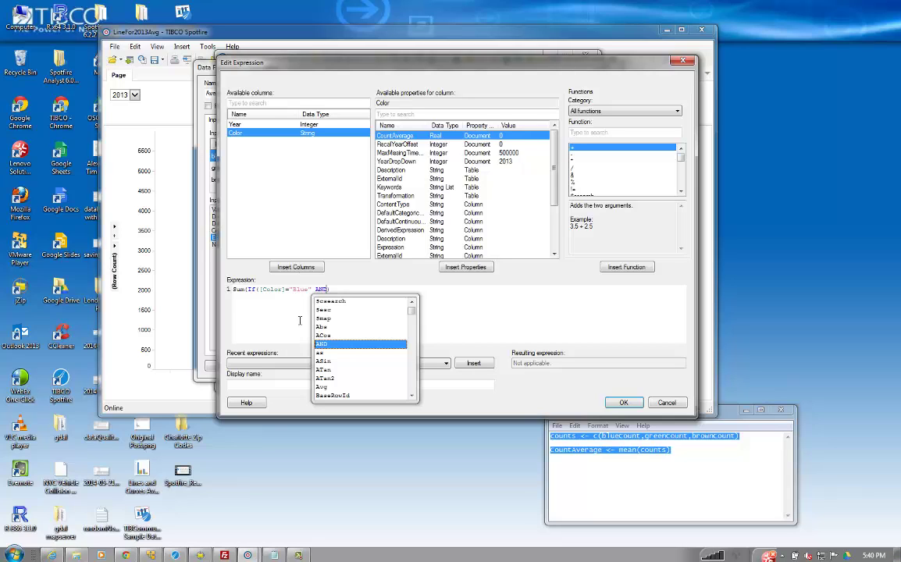
text(D)
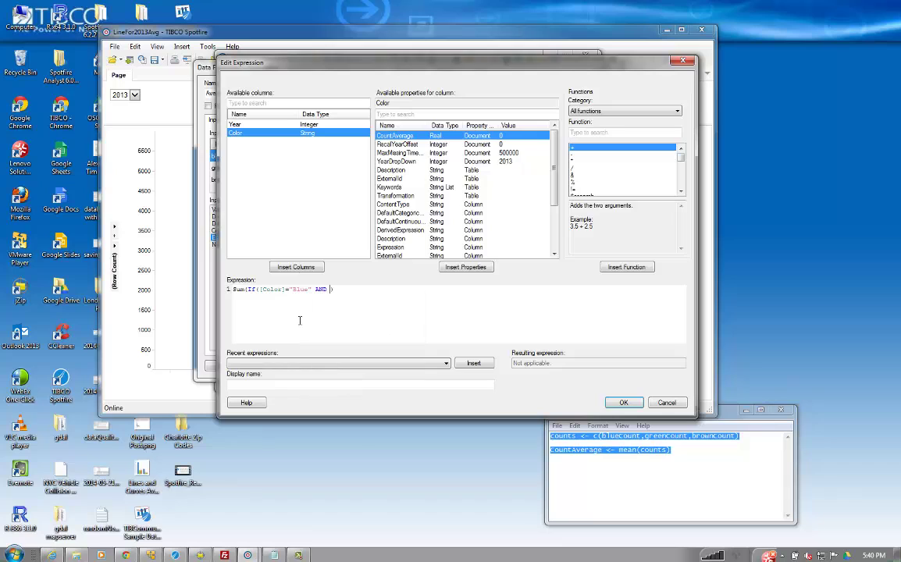
Step: Add [Year]=DocumentProperty("YearDropDown") to the condition, confirm, and dismiss the evaluation error
click(256, 125)
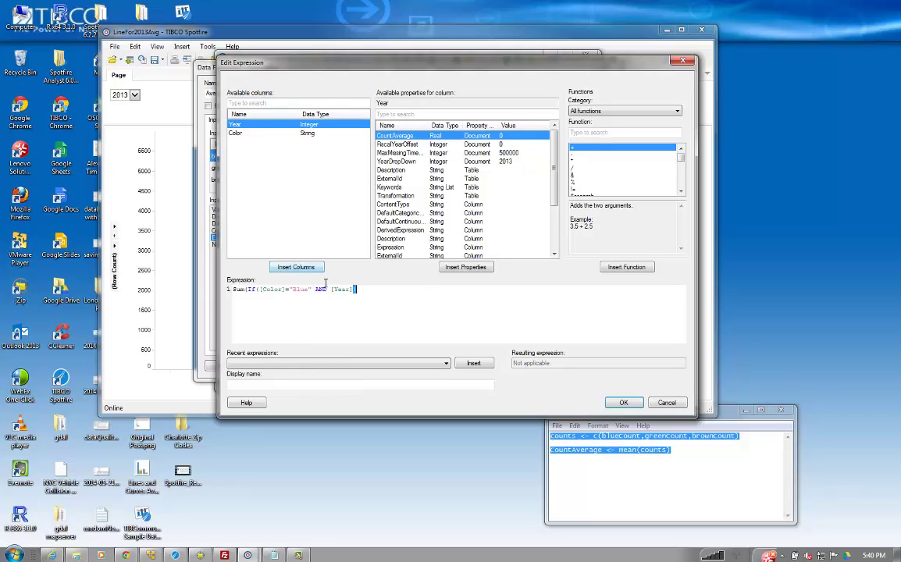
click(307, 268)
text(=)
click(422, 162)
right_click(423, 162)
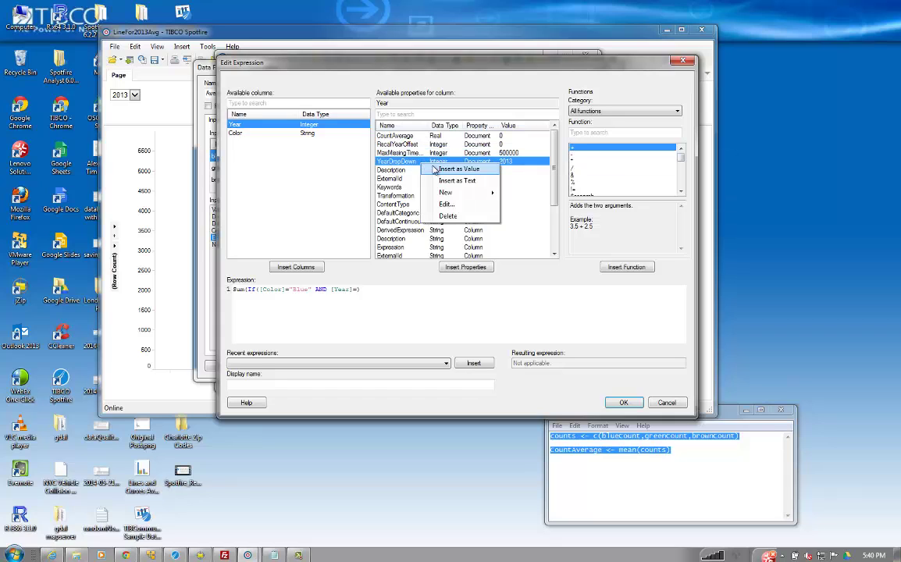
click(443, 174)
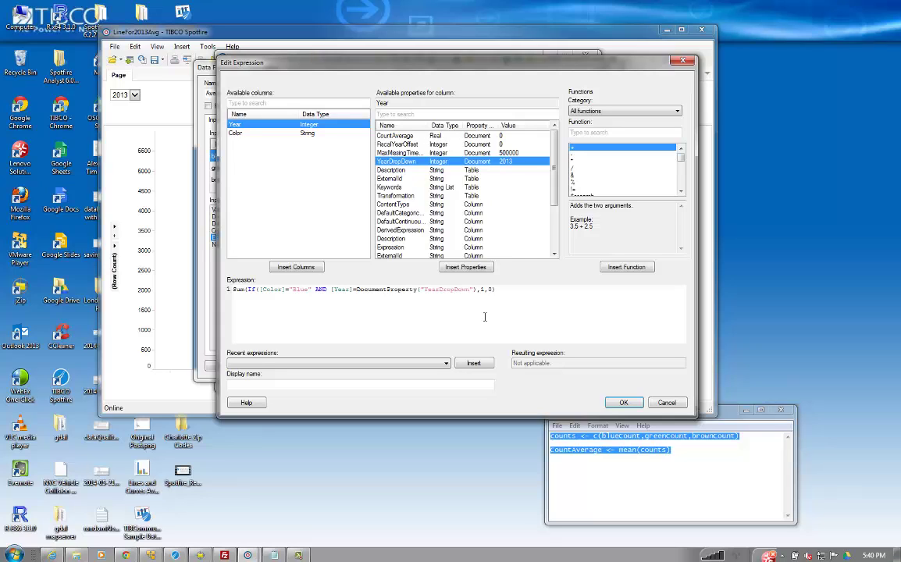
click(623, 403)
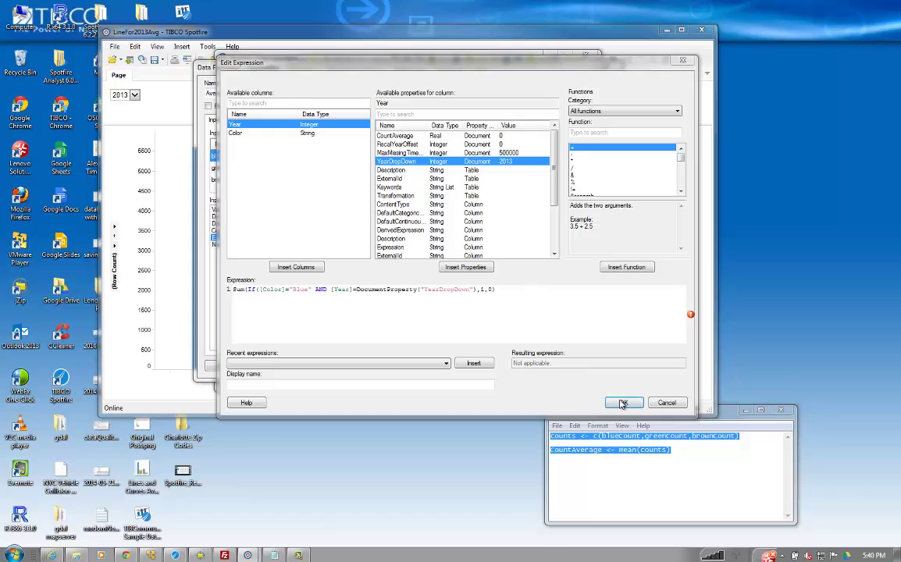
click(459, 283)
mouse_move(692, 315)
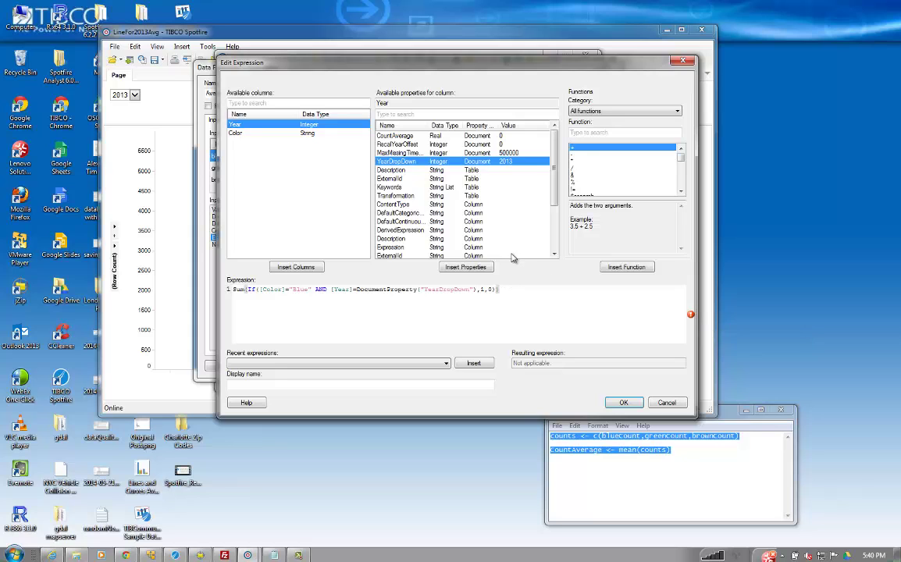
Step: Give greenCount the recent expression with "Blue" changed to "Green"
click(624, 402)
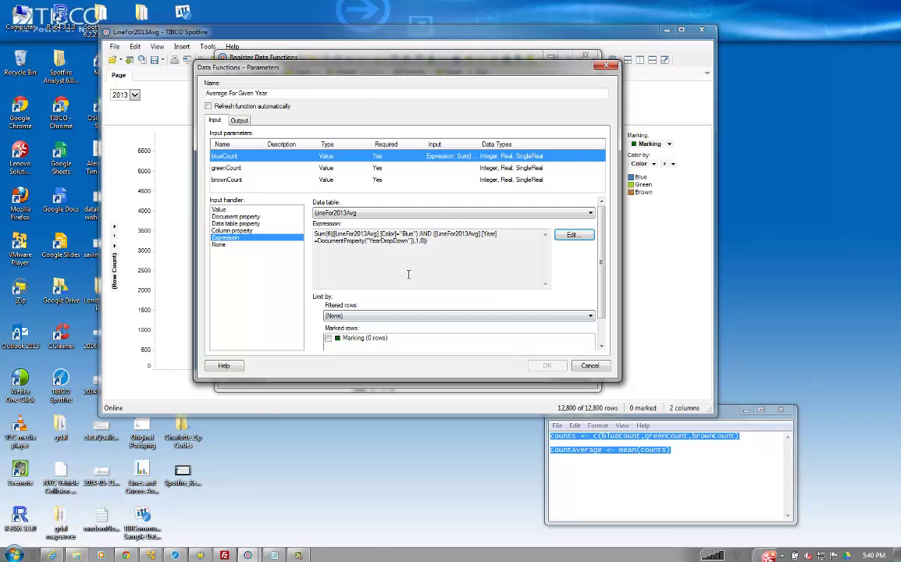
click(336, 167)
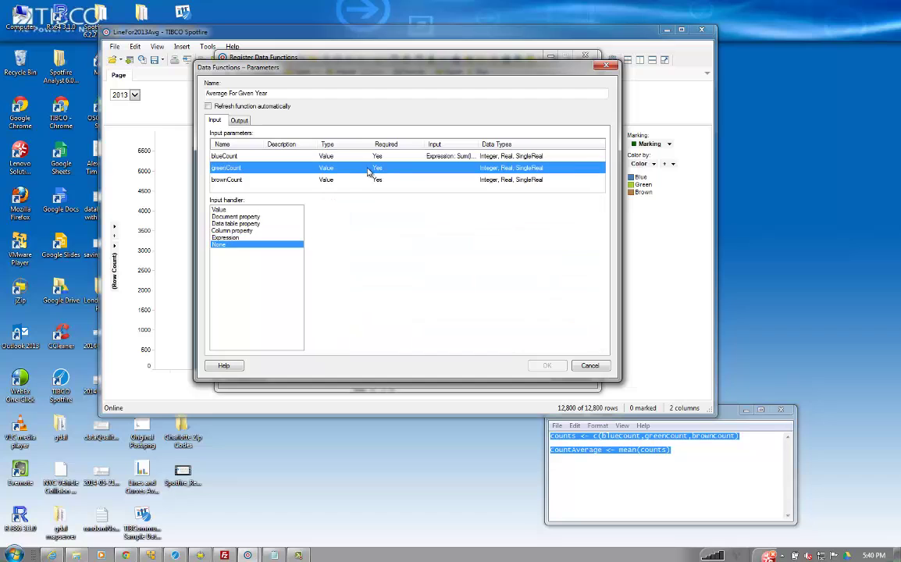
click(227, 237)
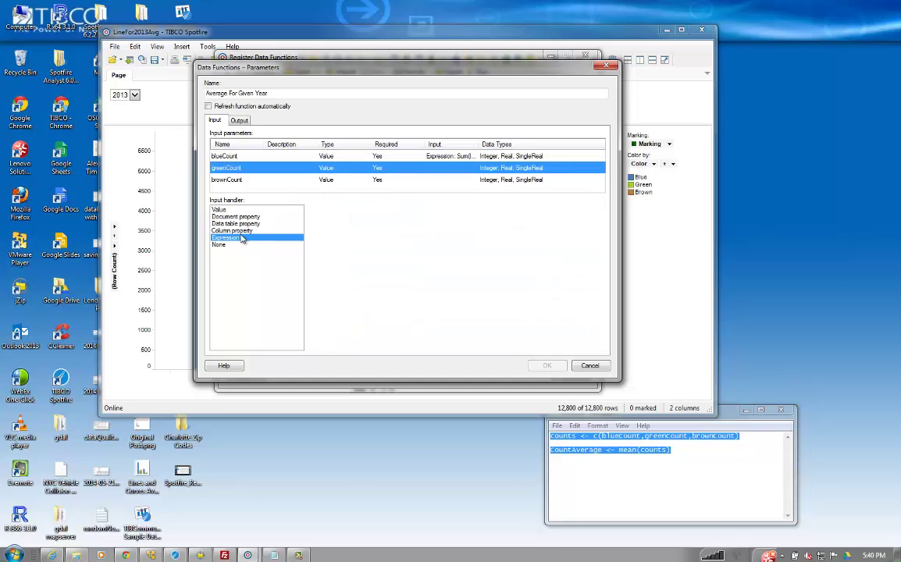
click(573, 234)
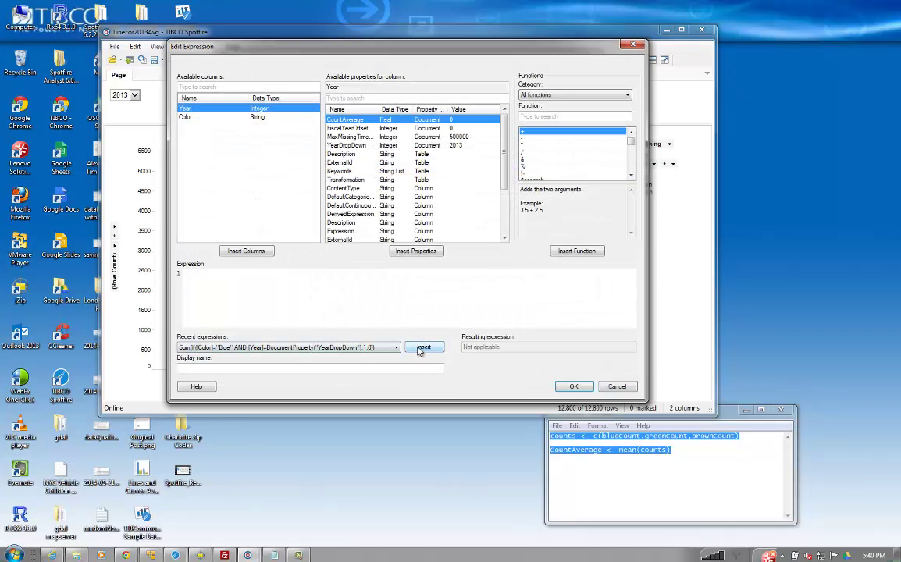
click(423, 346)
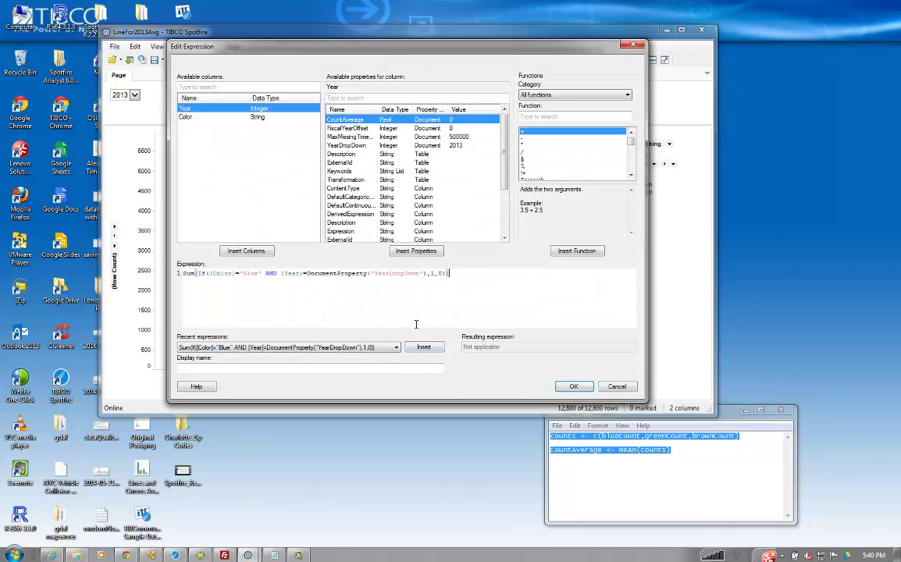
double_click(258, 273)
text(Green)
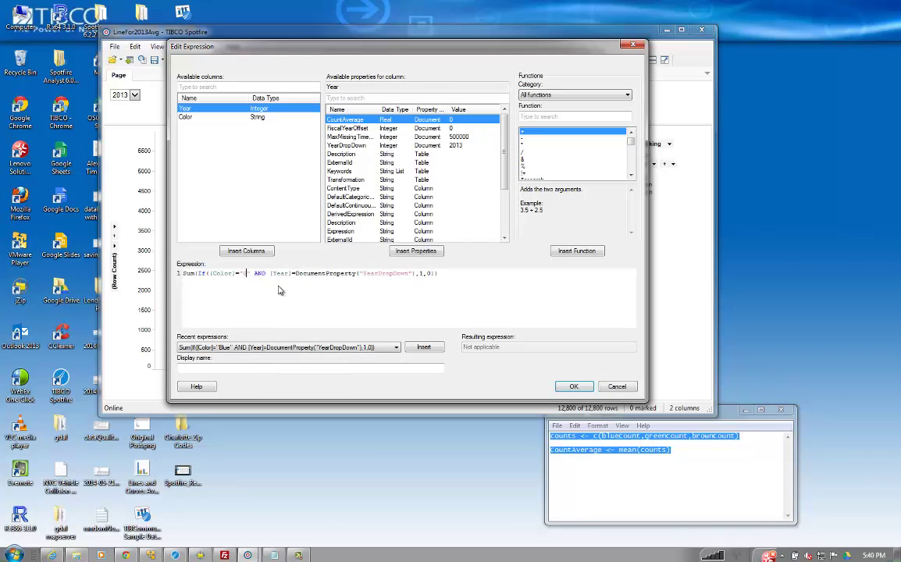
click(388, 308)
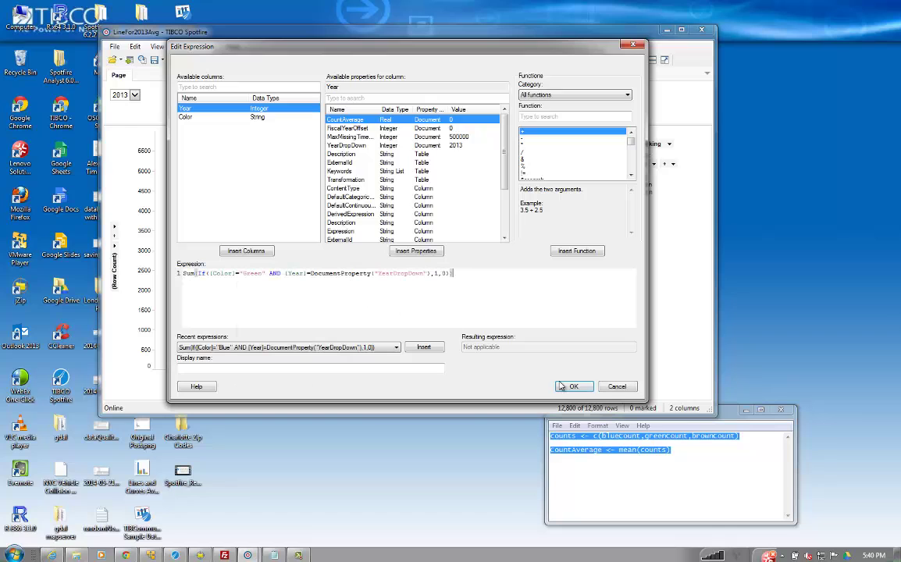
click(574, 388)
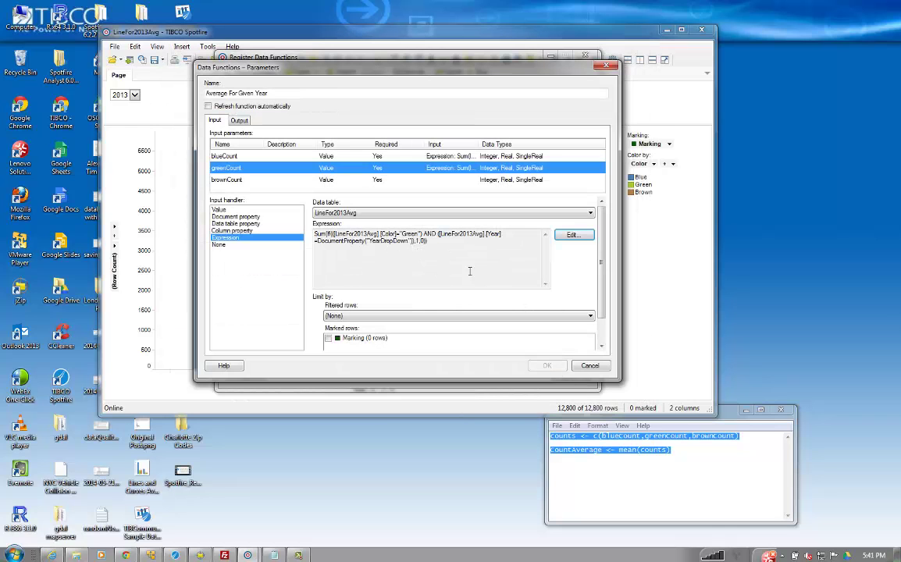
Step: Give brownCount the same expression with "Green" changed to "Brown"
click(265, 182)
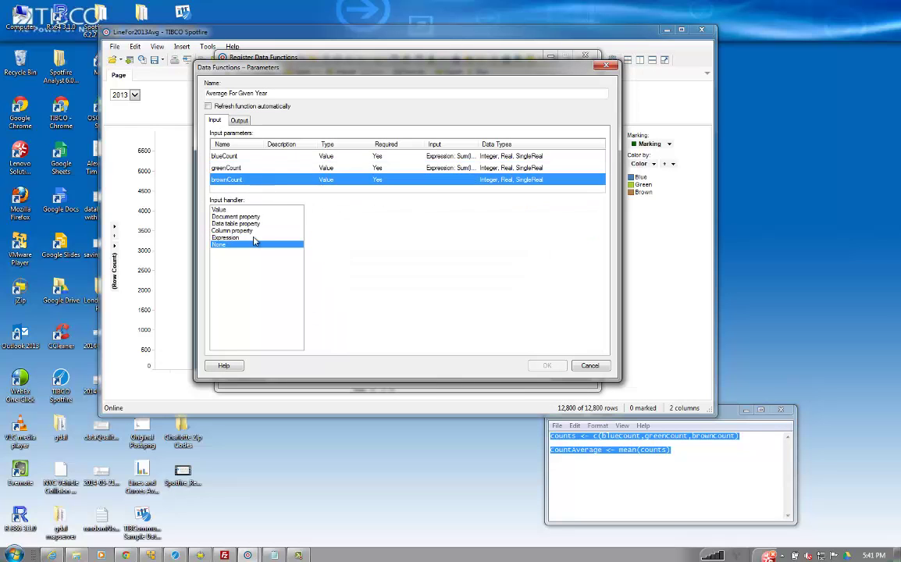
click(572, 235)
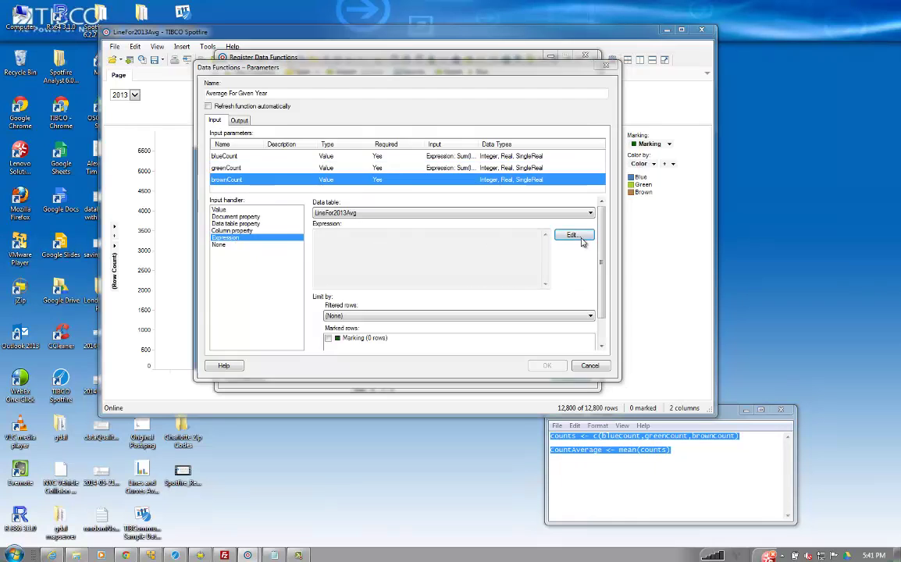
click(428, 348)
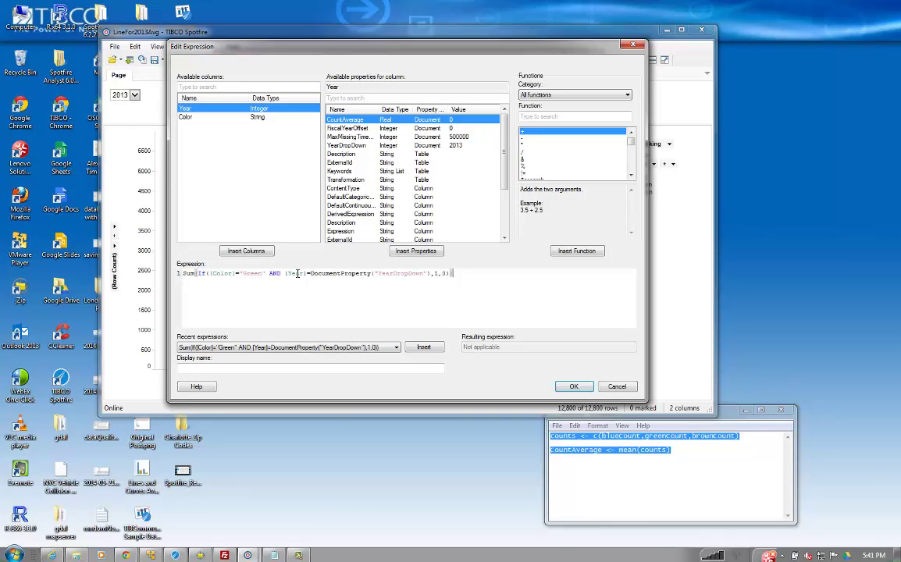
drag(263, 274, 249, 273)
text(Brown)
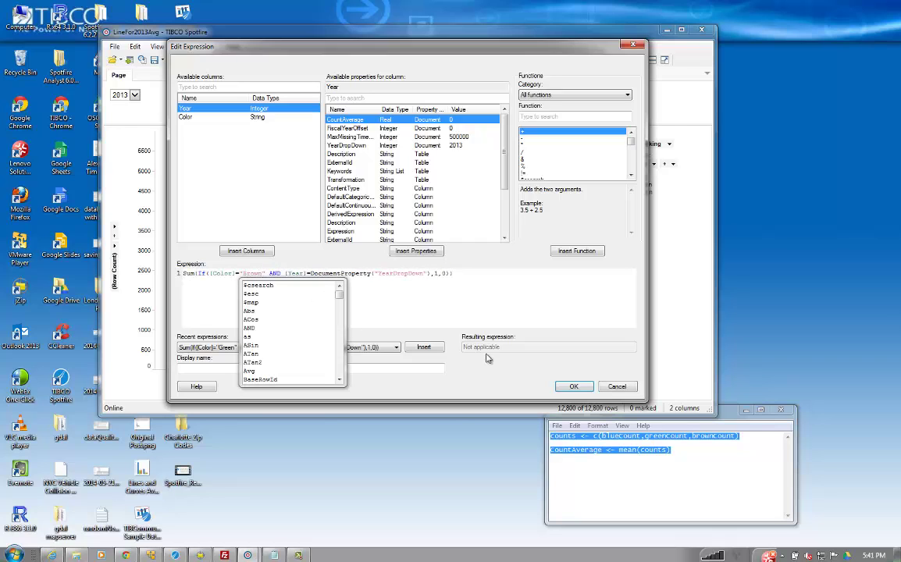
click(573, 385)
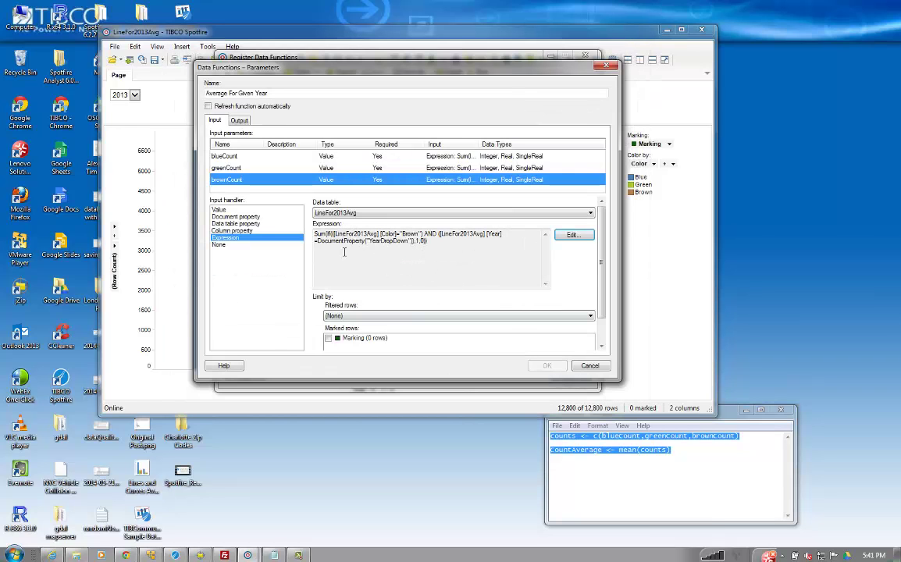
Step: Map the output to the CountAverage document property, run the function, and close the registration window
click(241, 121)
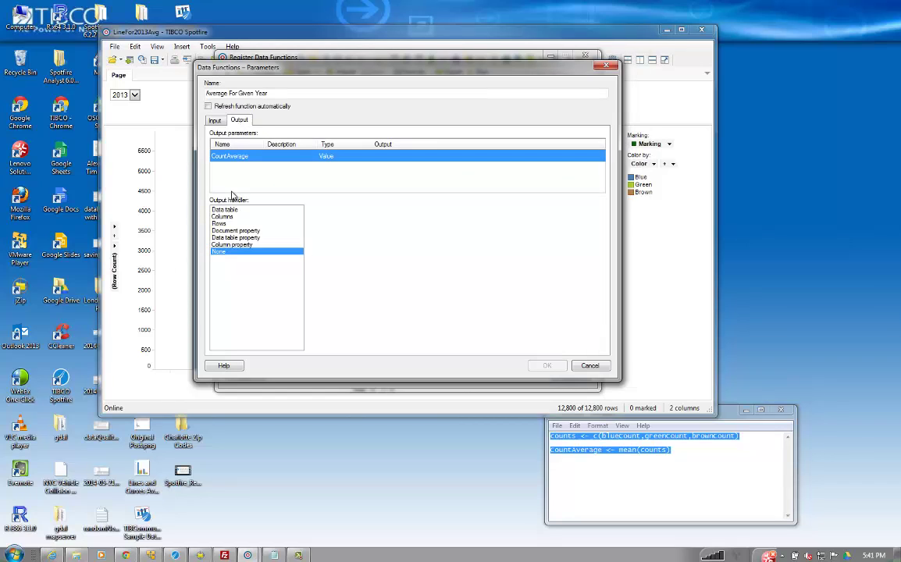
click(231, 232)
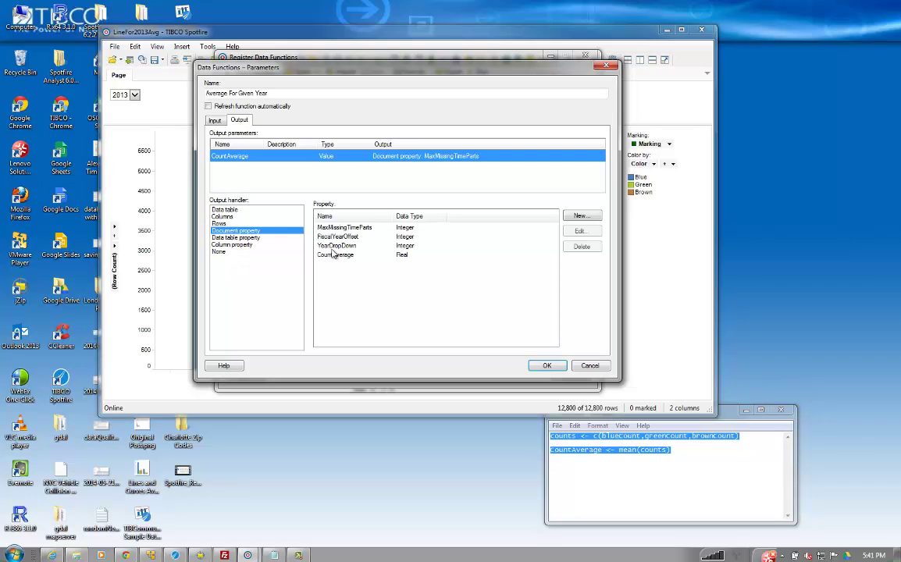
click(406, 257)
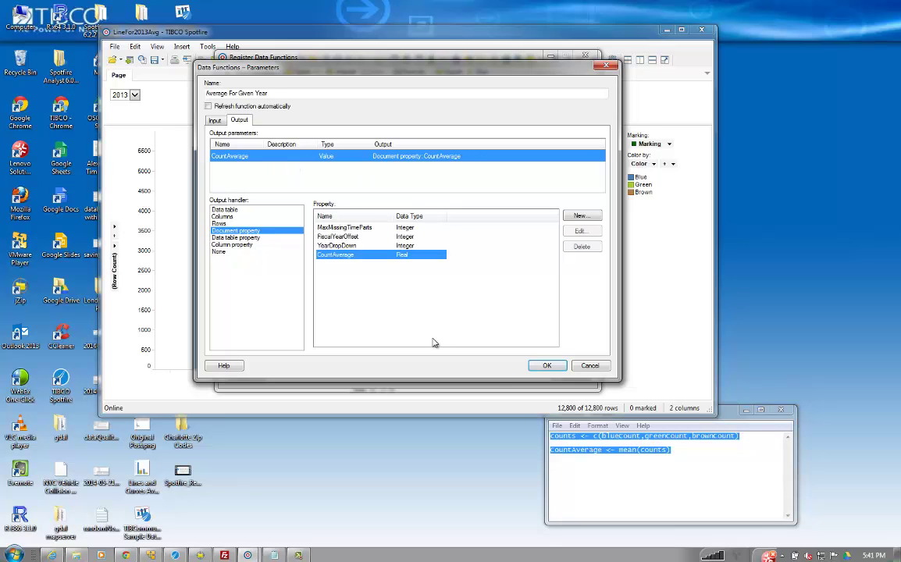
click(547, 367)
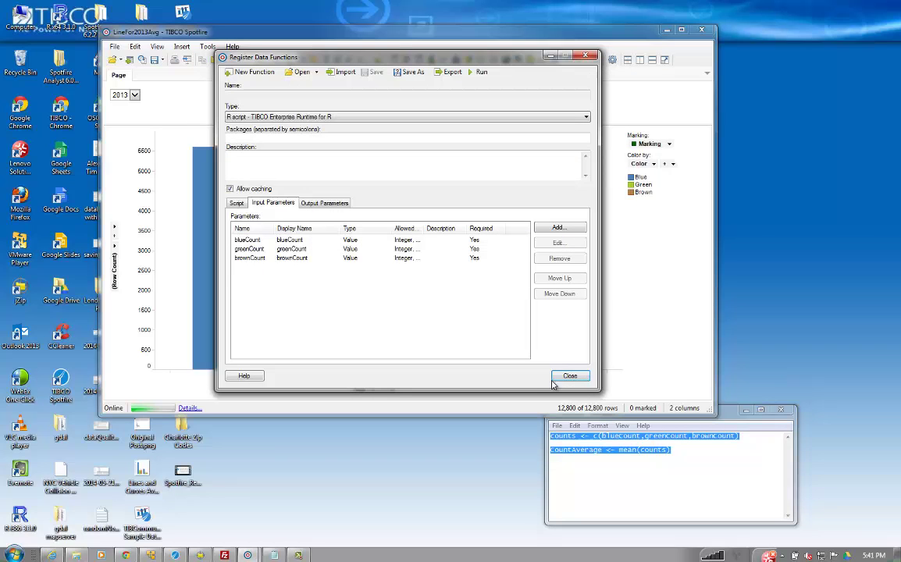
click(568, 378)
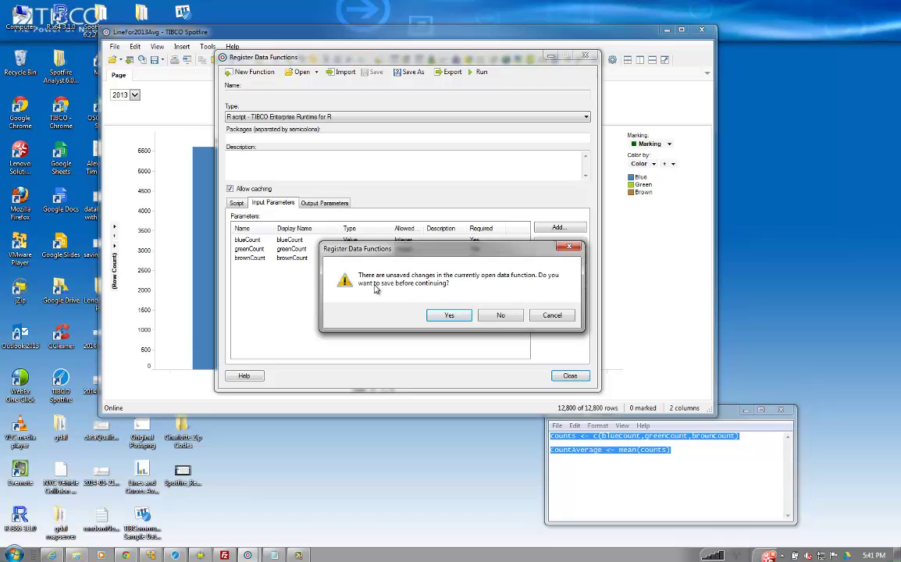
Step: Discard the data function changes, enlarge the bar chart, and add a horizontal line in Lines & Curves
click(492, 318)
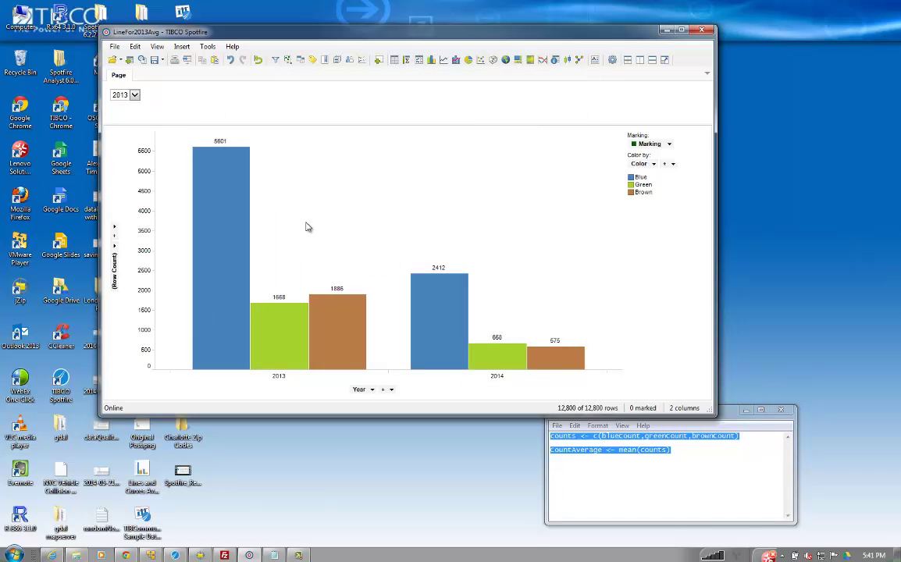
drag(205, 126, 206, 114)
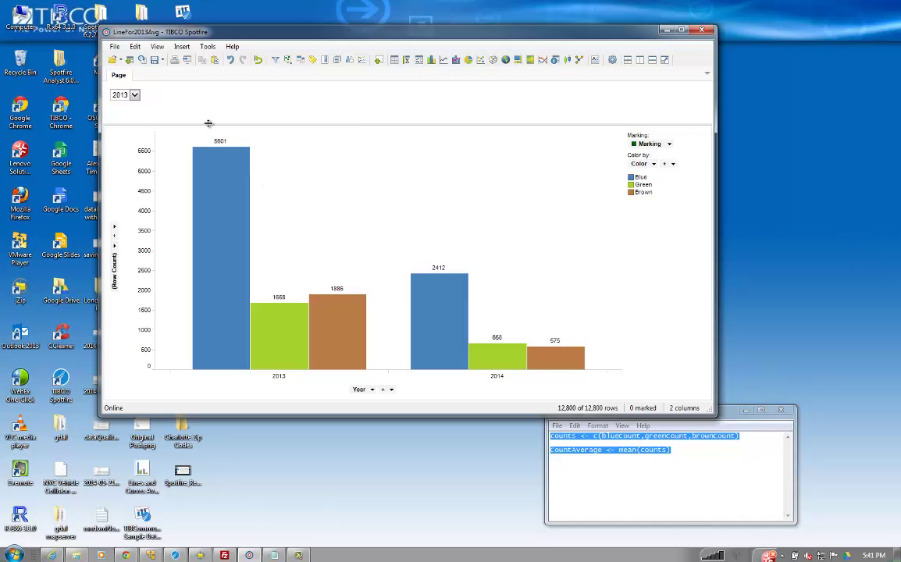
right_click(362, 206)
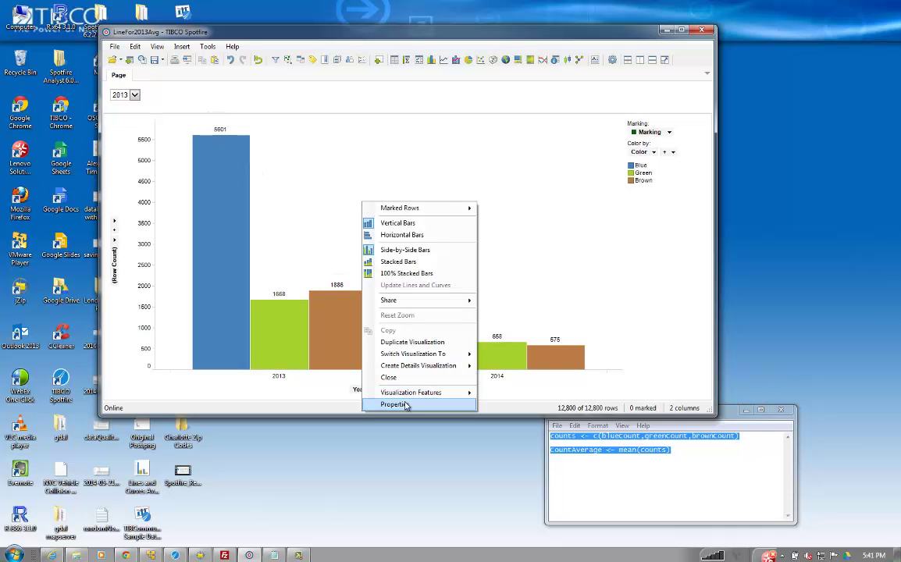
click(379, 406)
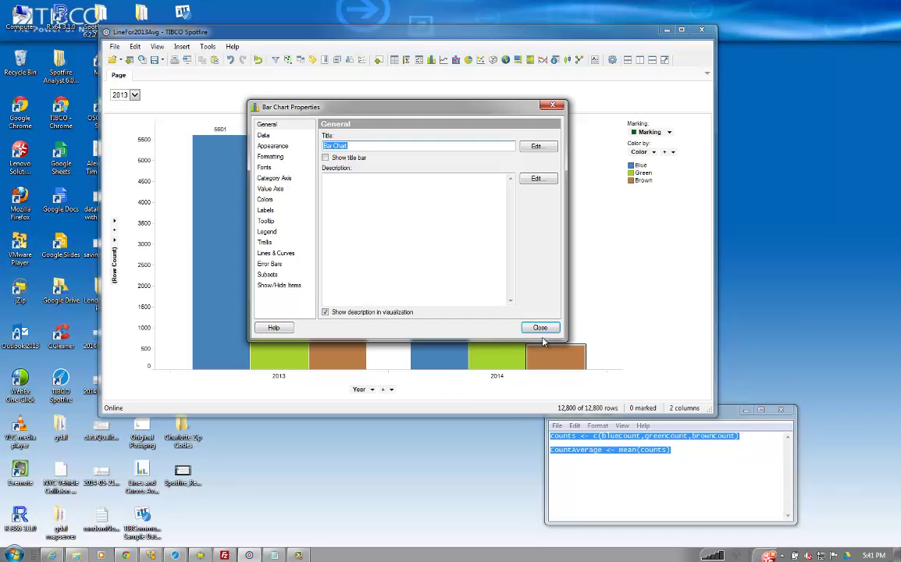
click(274, 253)
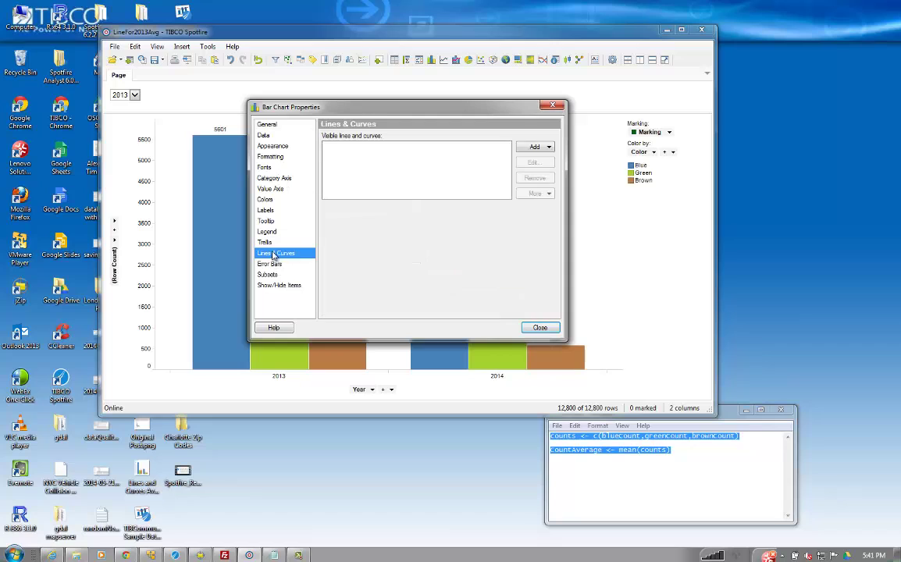
click(539, 148)
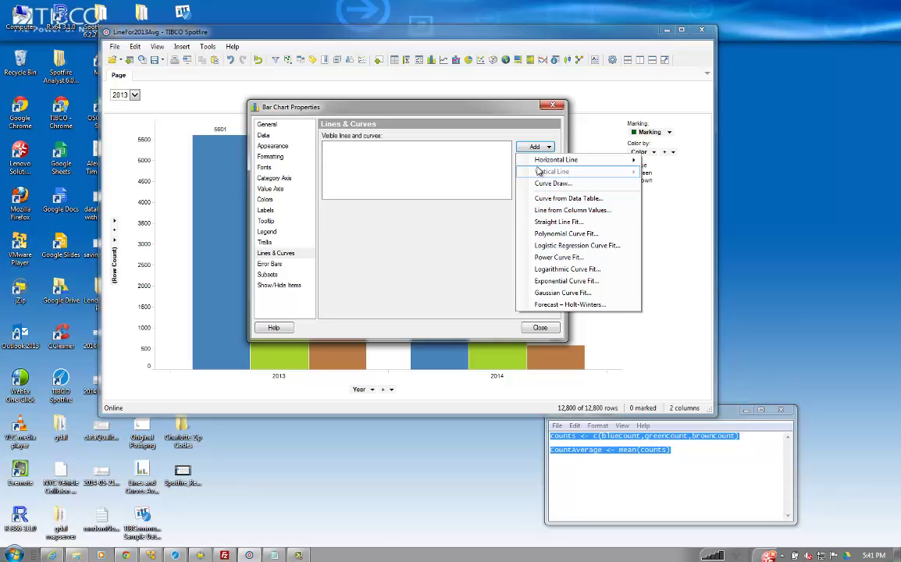
mouse_move(563, 160)
click(671, 161)
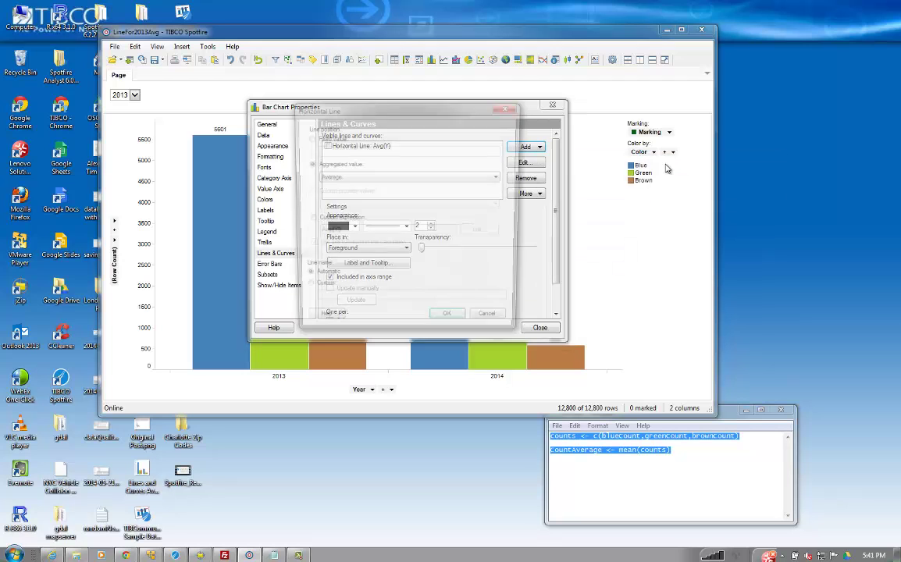
Step: Set the line's custom expression to DocumentProperty("CountAverage"), replacing Avg([Y])
click(308, 218)
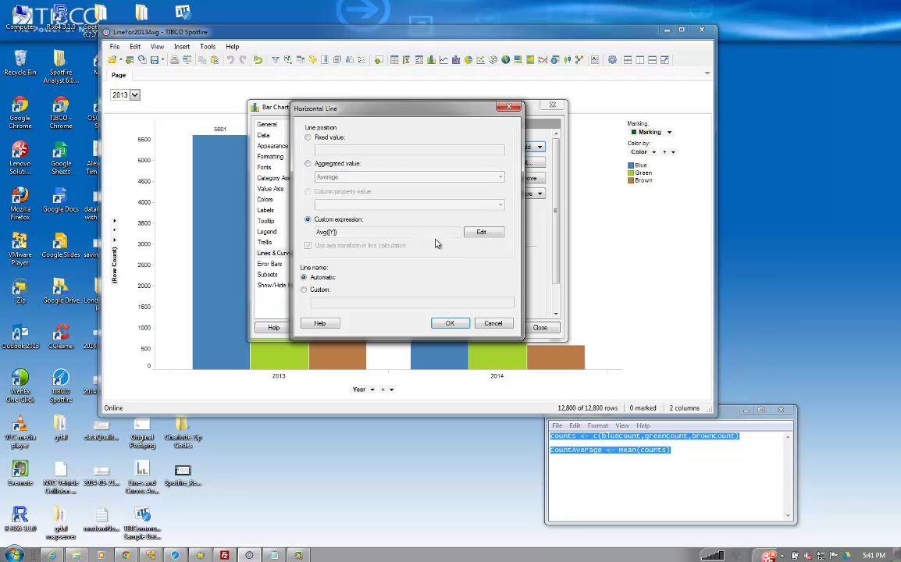
click(483, 233)
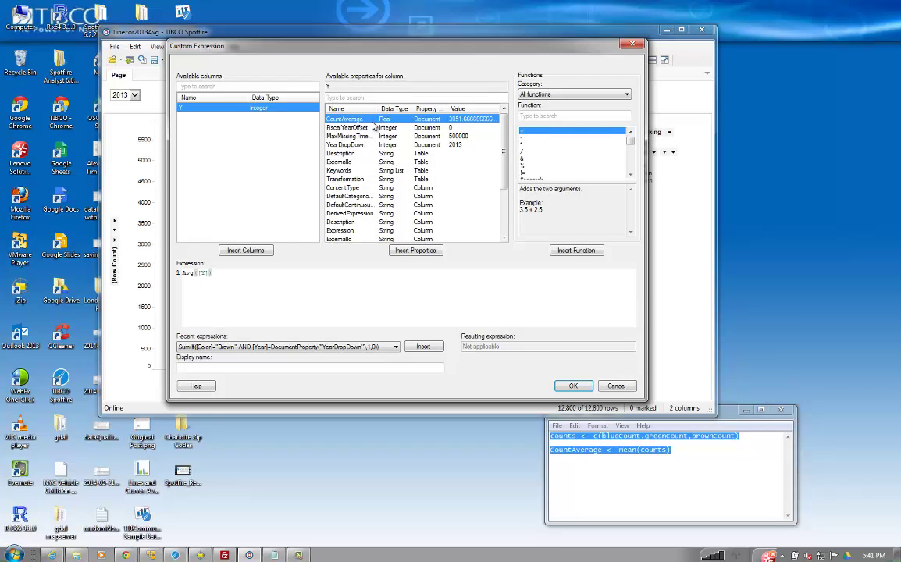
right_click(386, 122)
click(386, 131)
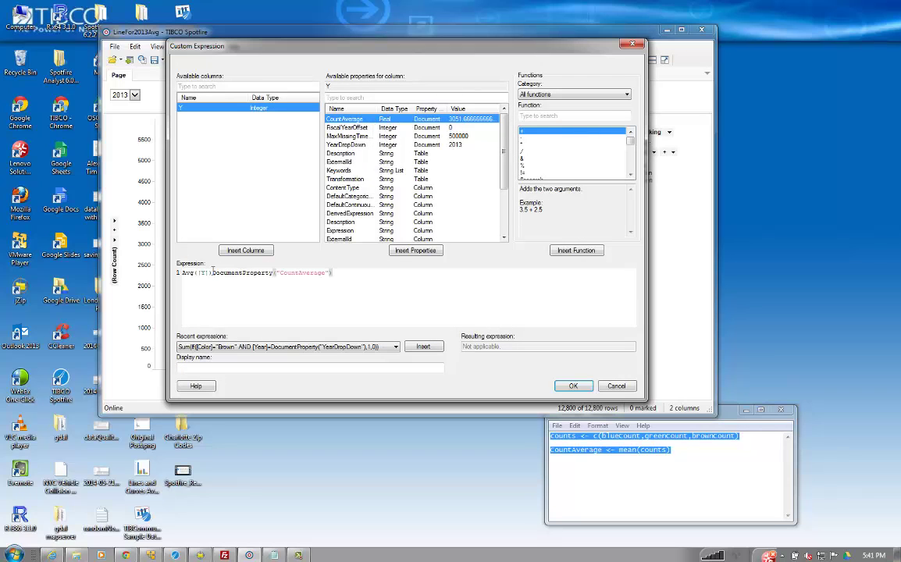
drag(211, 273, 134, 274)
key(Delete)
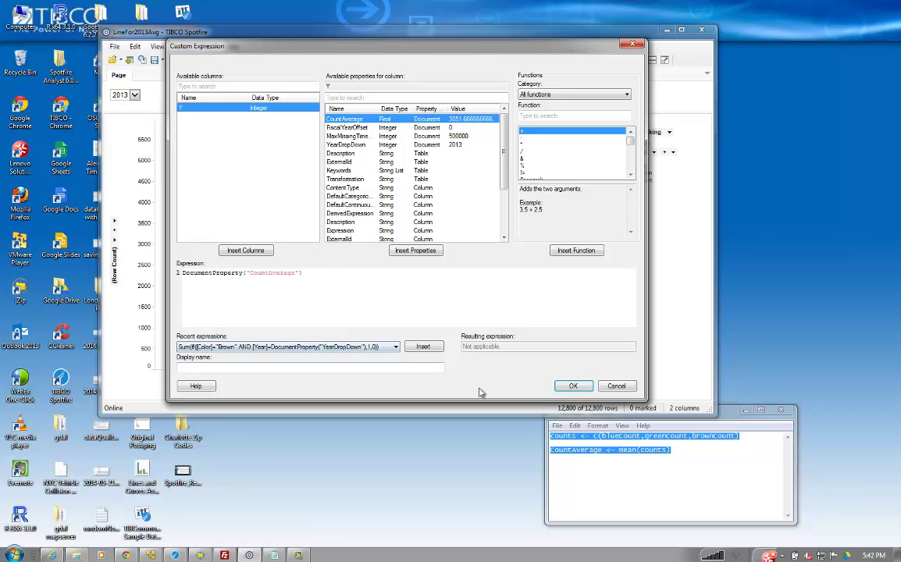
click(570, 386)
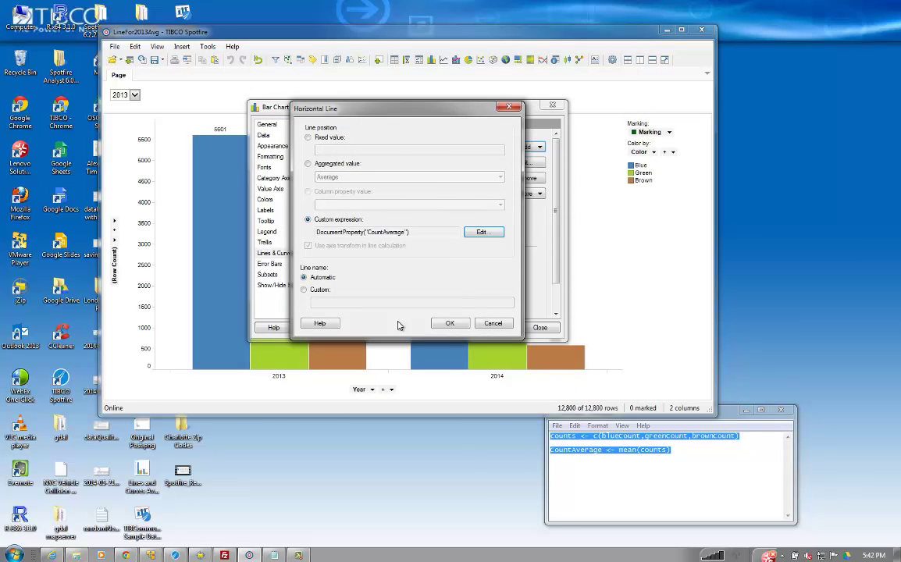
click(450, 323)
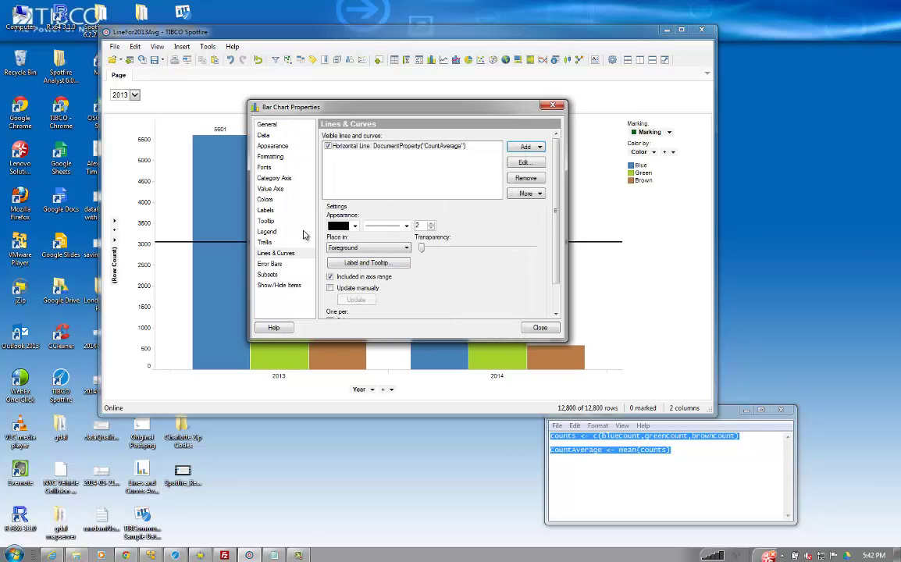
Step: Label the line with its curve name and value (y)
click(367, 262)
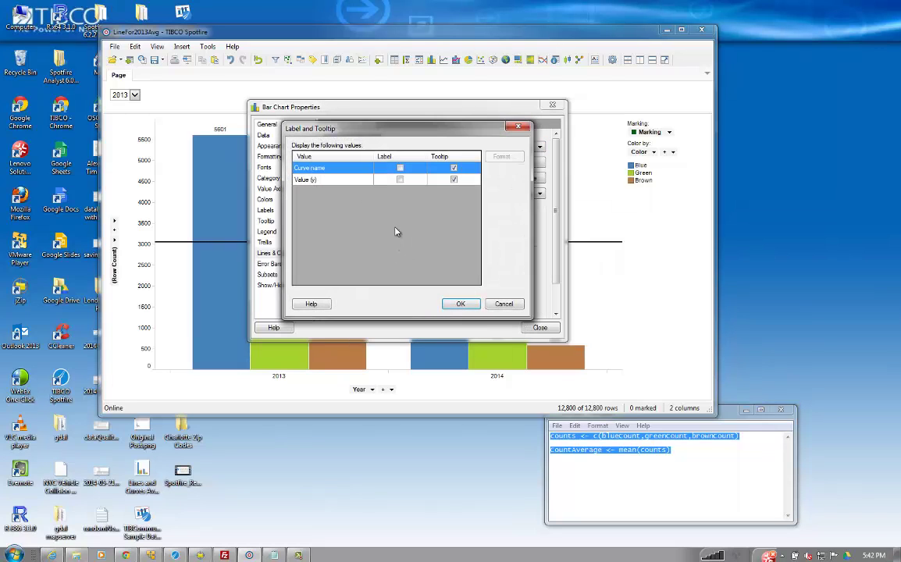
click(399, 169)
click(400, 180)
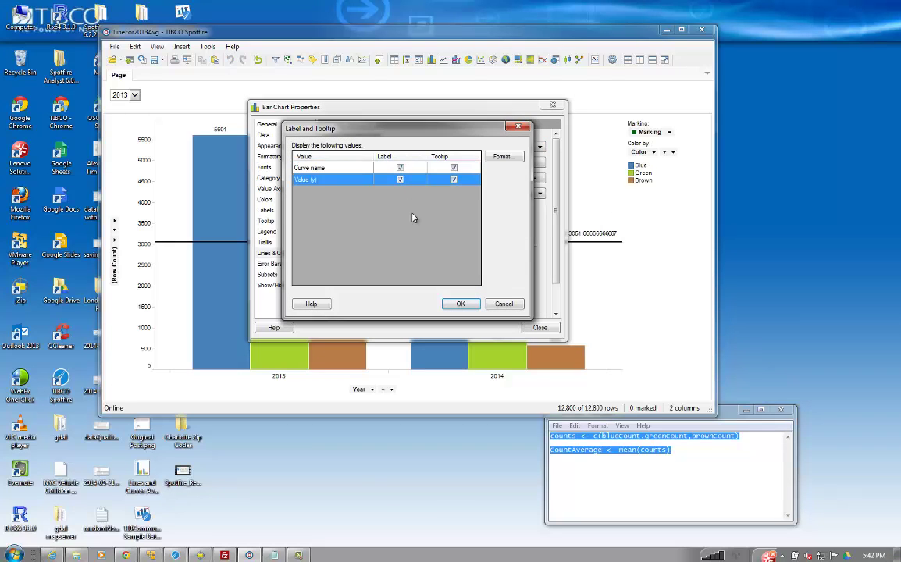
click(456, 305)
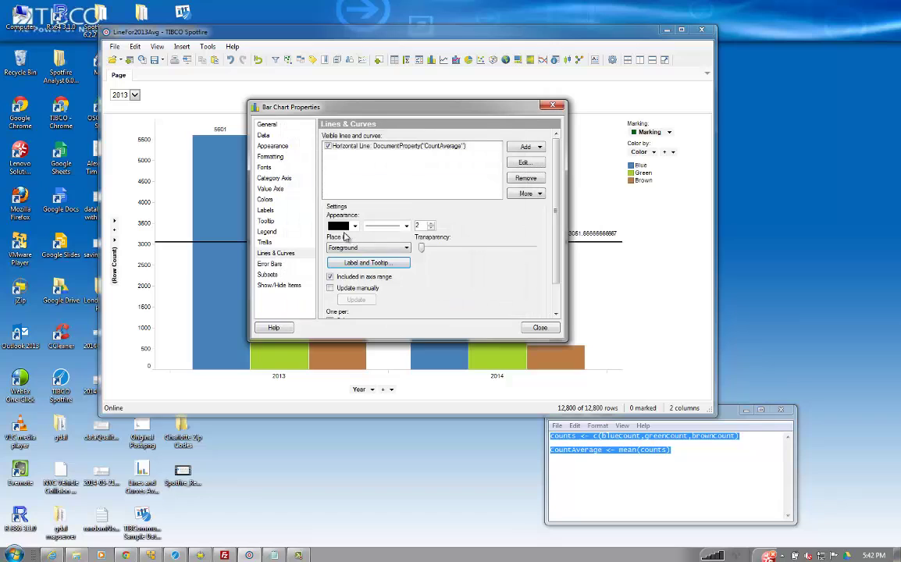
Step: Make the line red with width 4 and close the chart properties
click(340, 226)
click(332, 321)
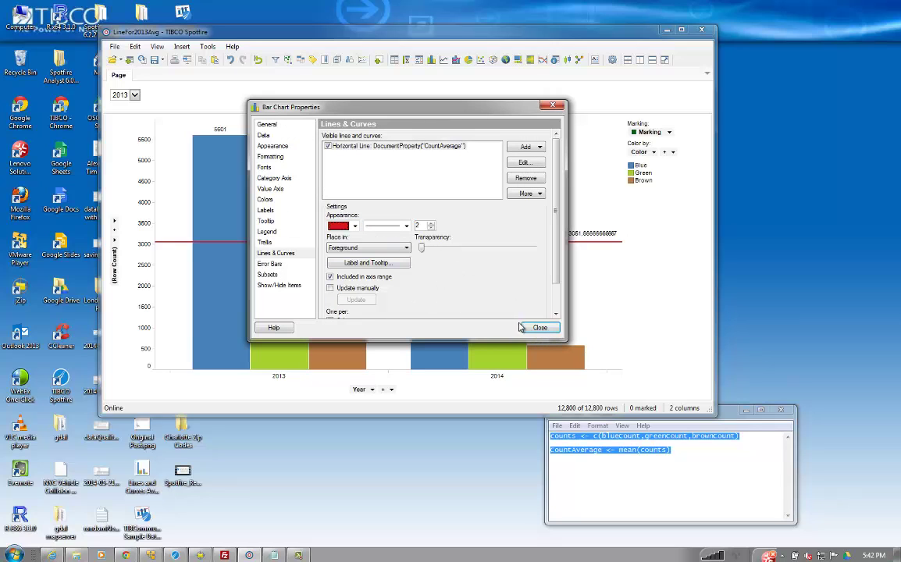
click(431, 223)
click(431, 224)
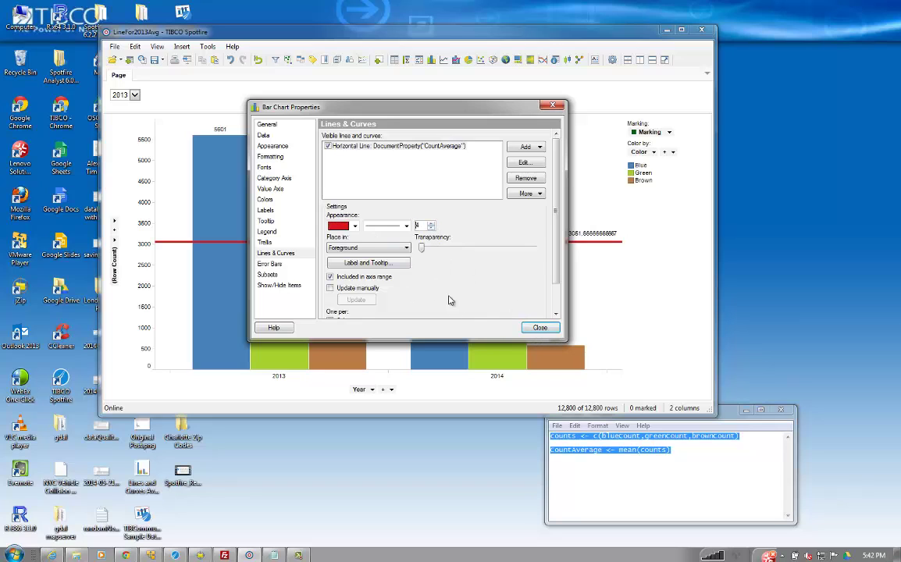
click(537, 327)
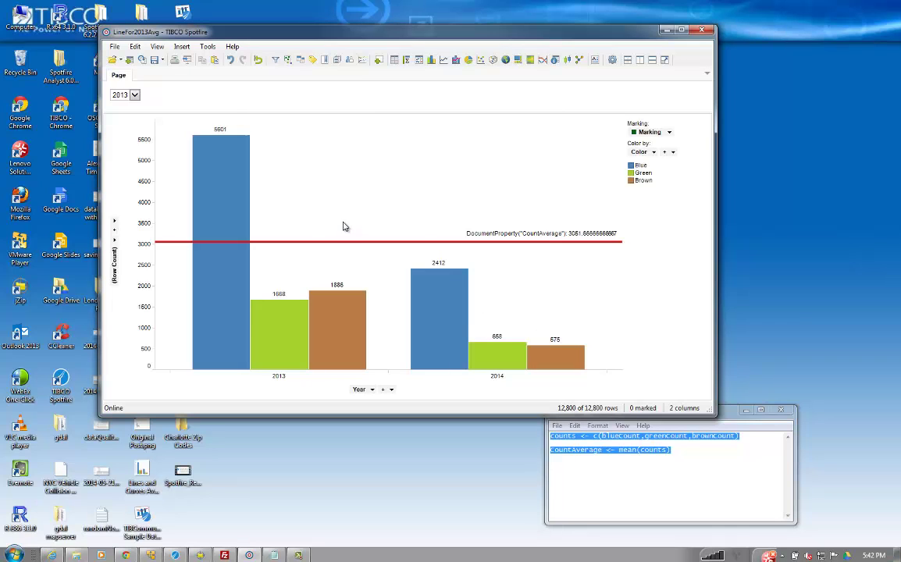
Step: Select 2014 in the year drop-down and set Average For Given Year to refresh automatically
click(133, 96)
click(128, 110)
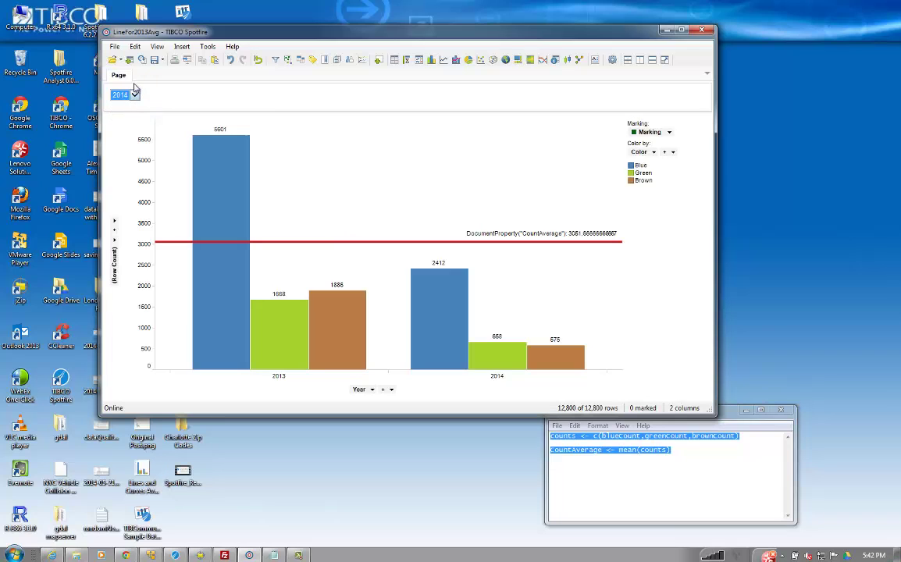
click(136, 47)
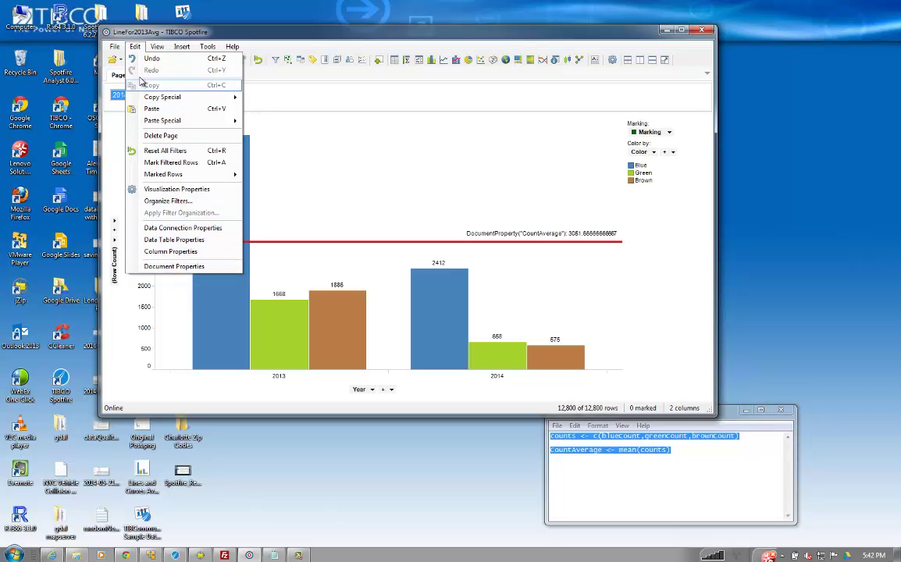
click(174, 267)
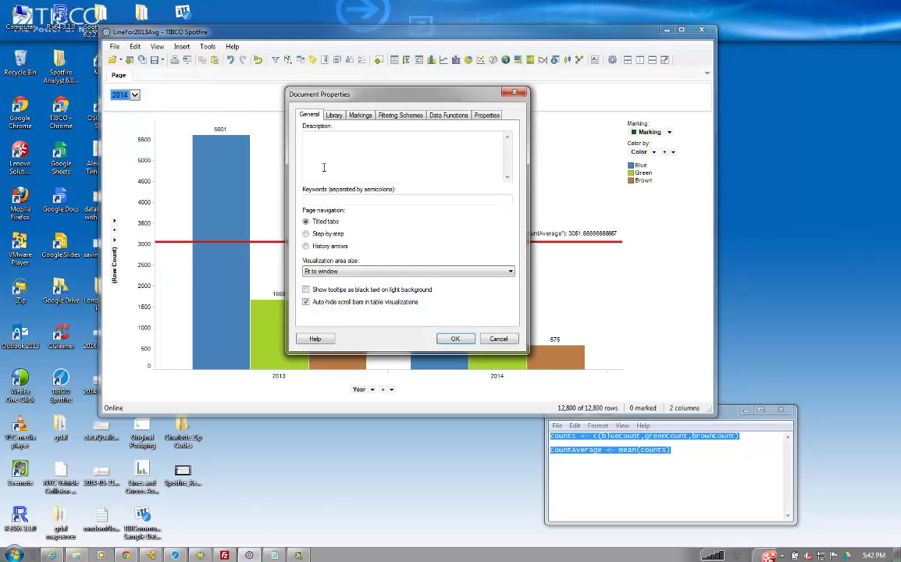
click(441, 114)
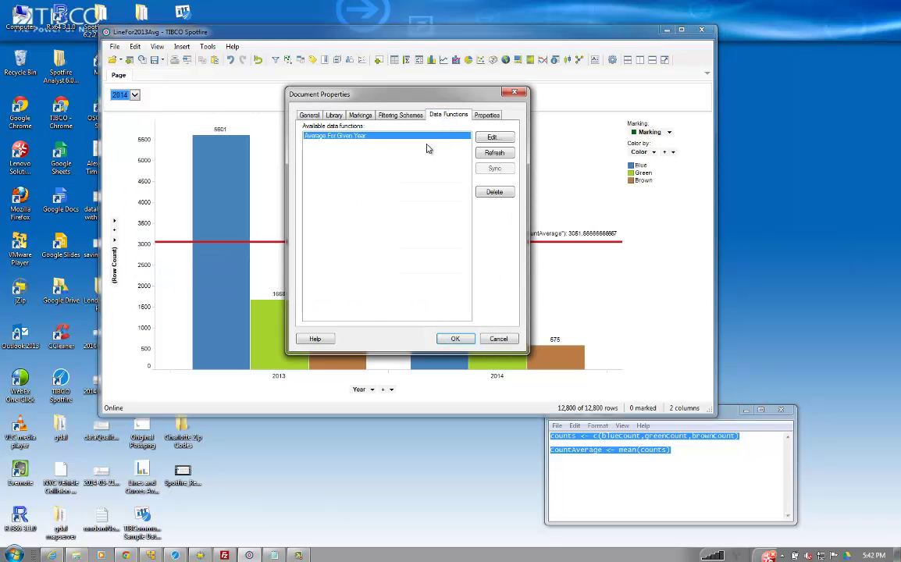
click(491, 136)
click(209, 105)
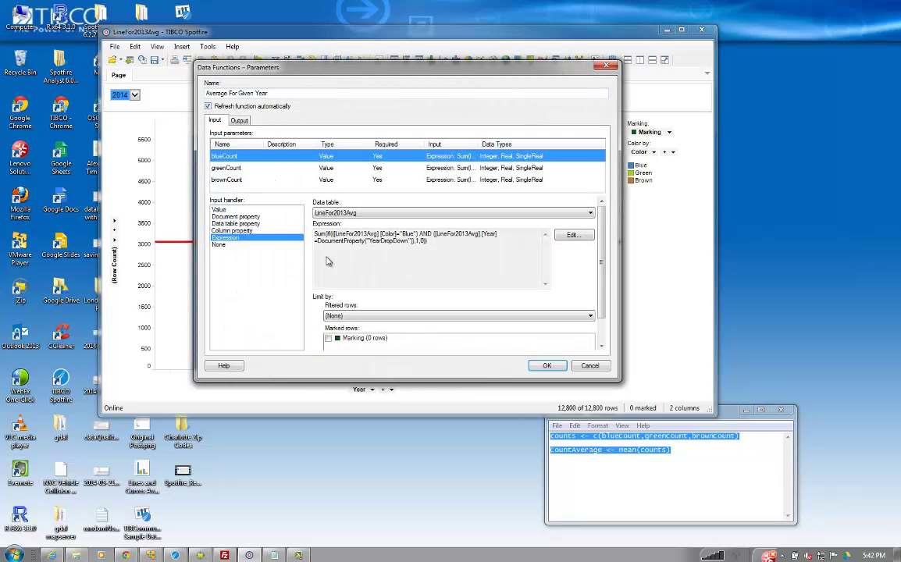
click(547, 366)
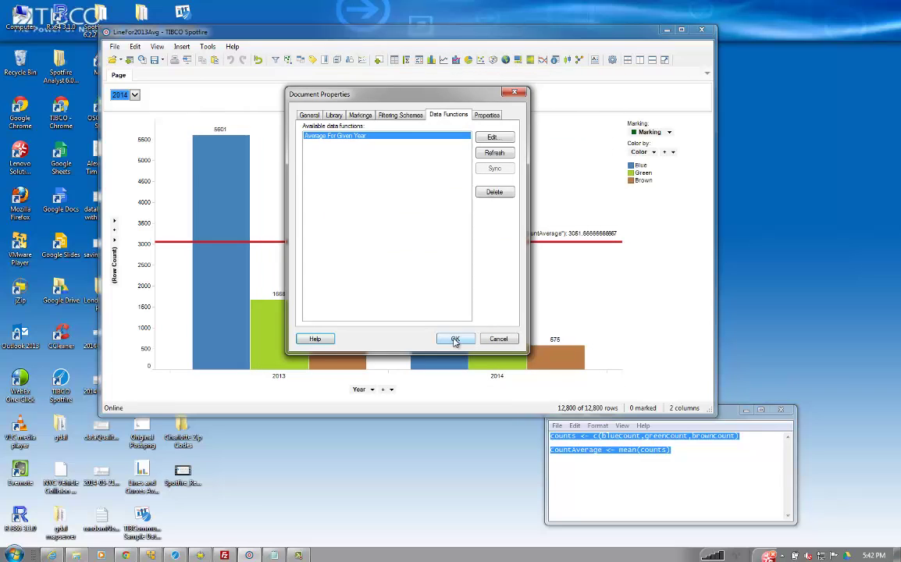
click(455, 338)
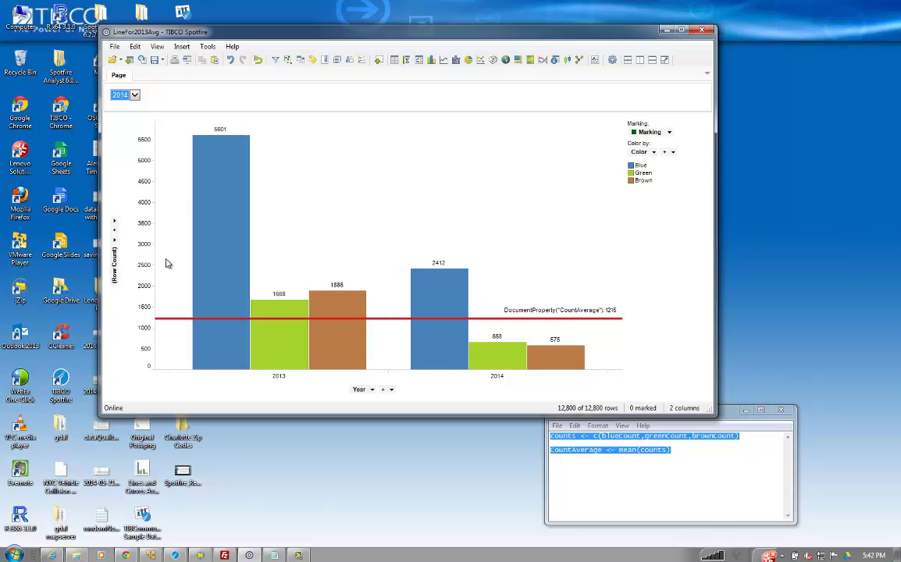
Step: Toggle the year filter 2013 → 2014 → 2013, leaving the red CountAverage line at 3051.67
click(136, 94)
click(127, 107)
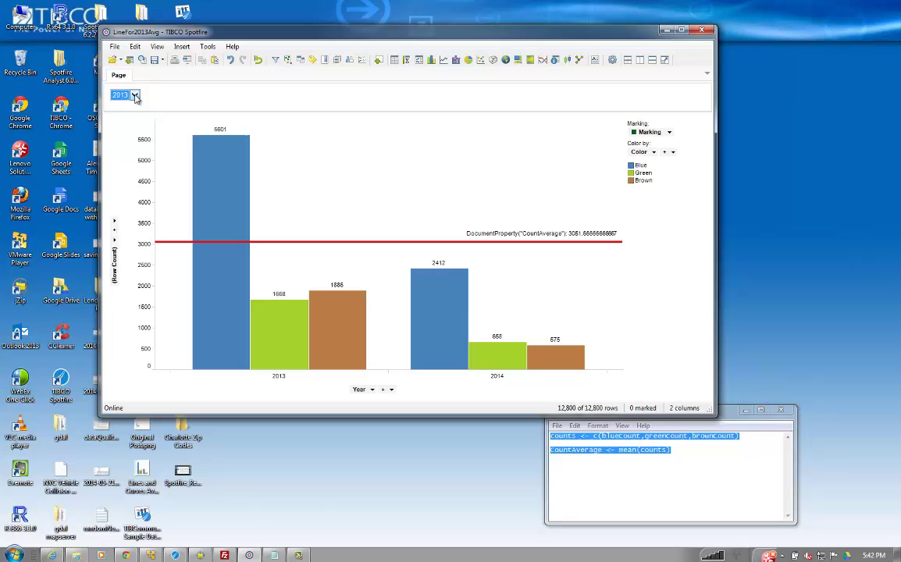
click(135, 95)
click(128, 119)
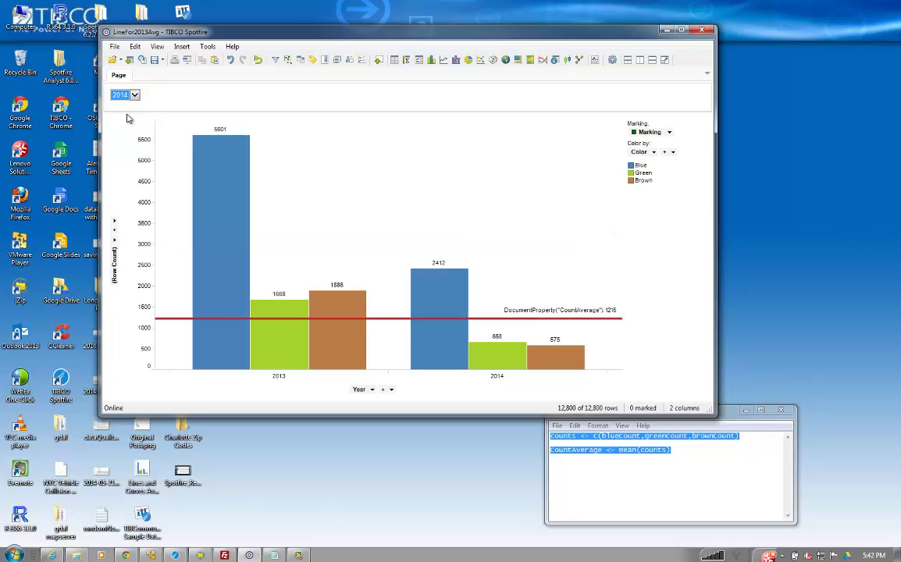
click(125, 94)
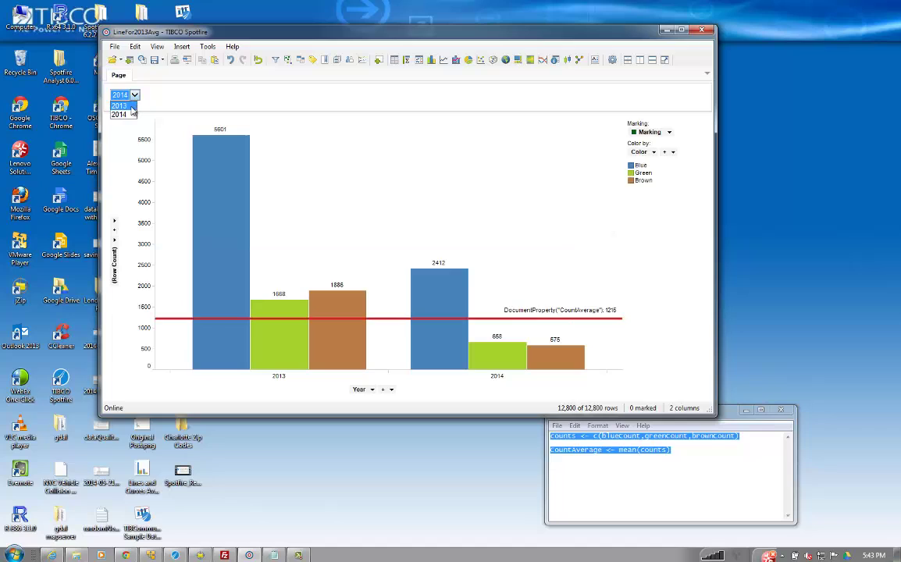
click(131, 107)
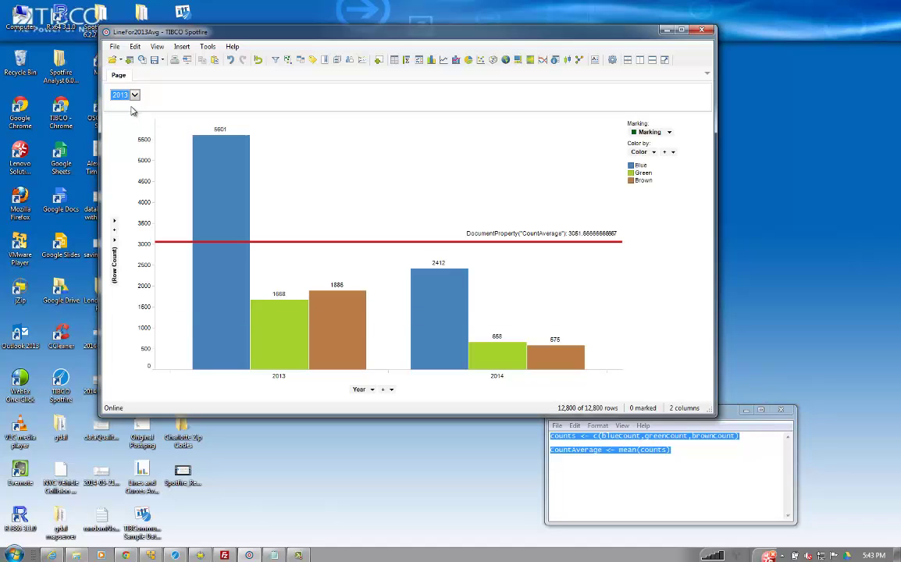